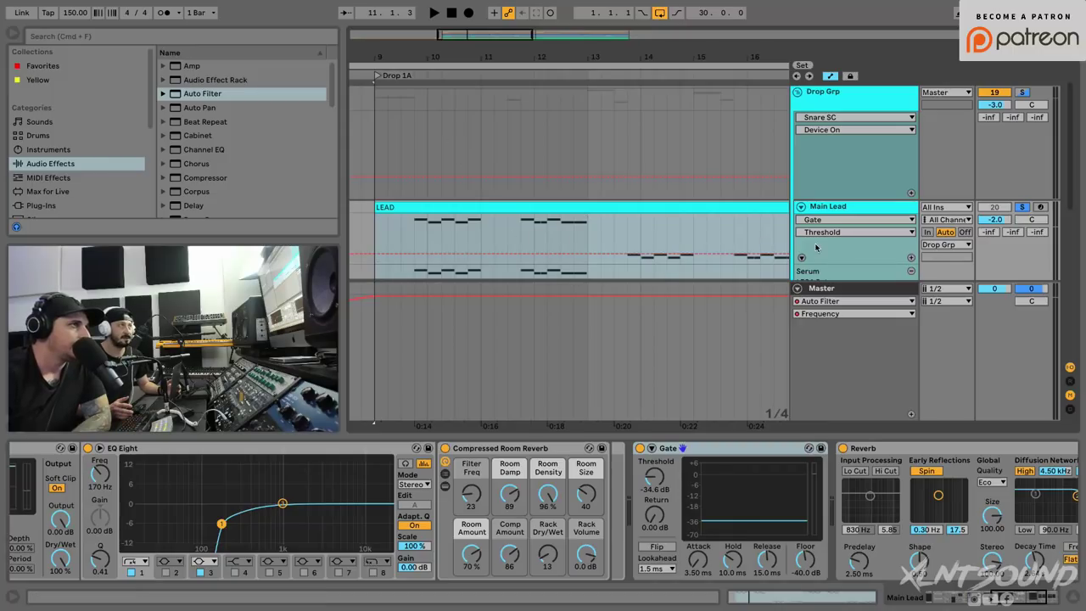
Duplicate the Main Lead track and fold the original one.
click(836, 207)
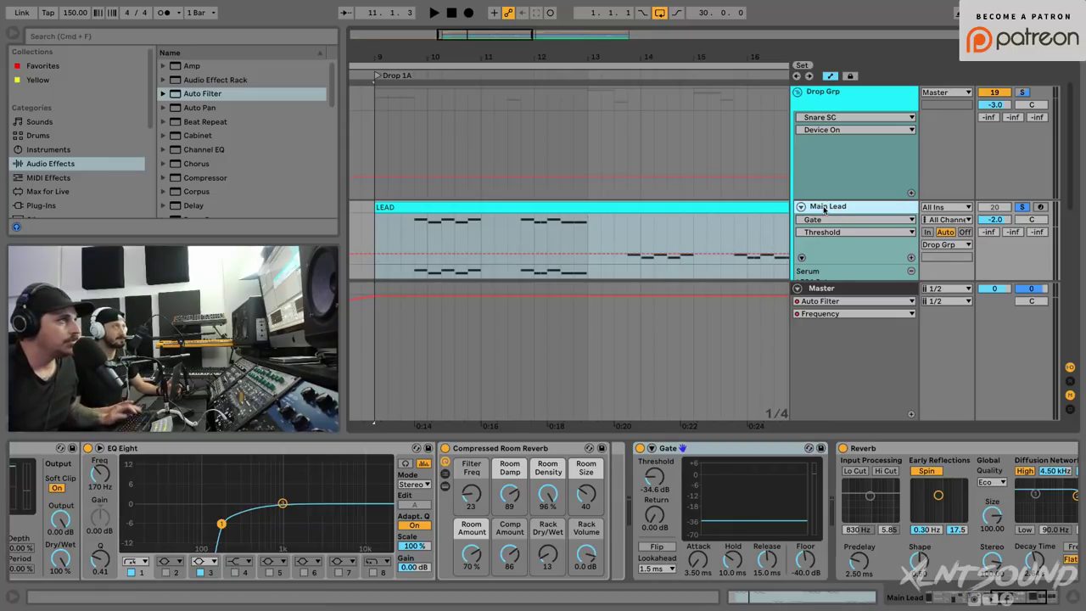
key(super+d)
scroll(840, 173, down, 1)
scroll(840, 174, up, 6)
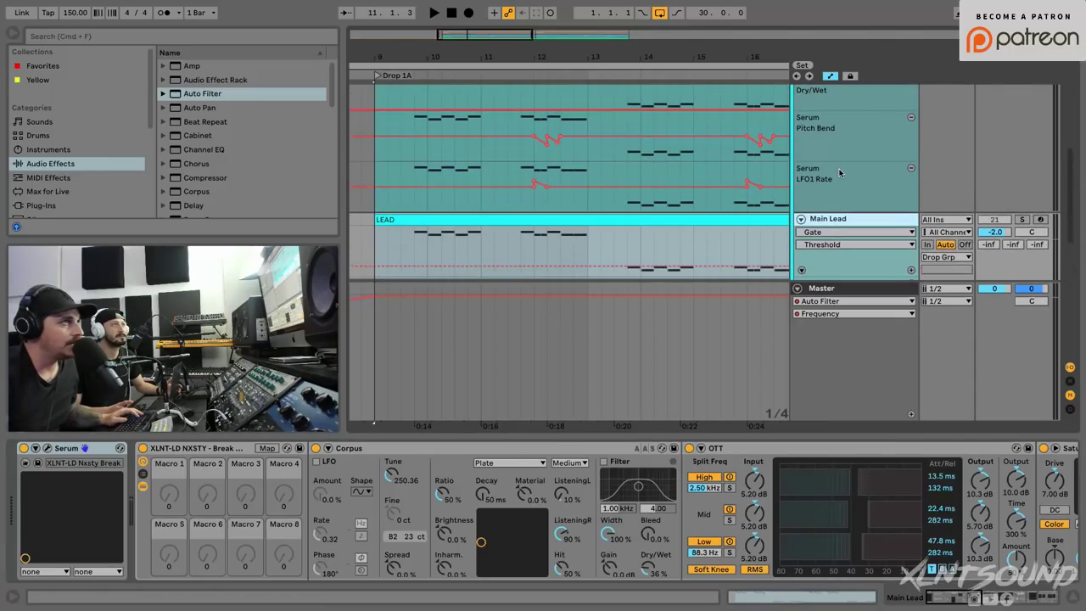
scroll(840, 174, up, 5)
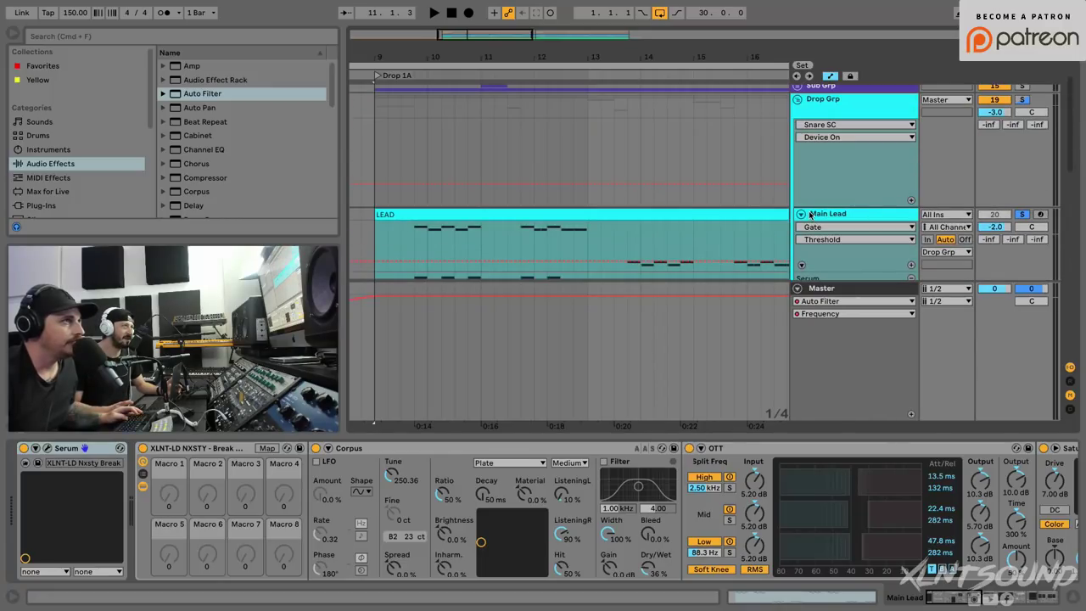
click(799, 215)
Colour the duplicated Main Lead track red and assign that track colour to its clips.
right_click(831, 191)
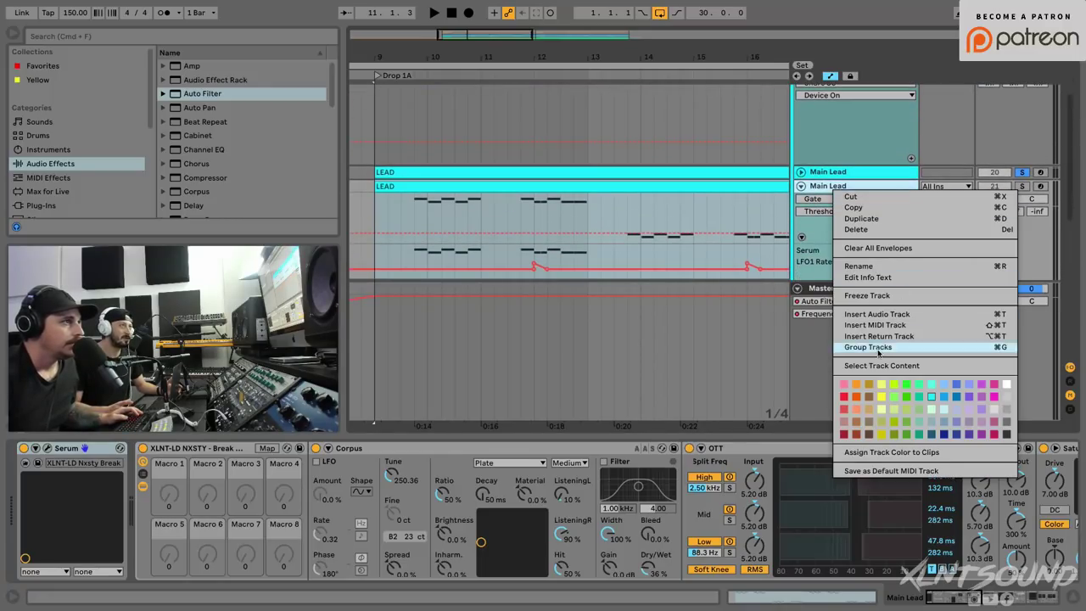
click(844, 395)
right_click(842, 192)
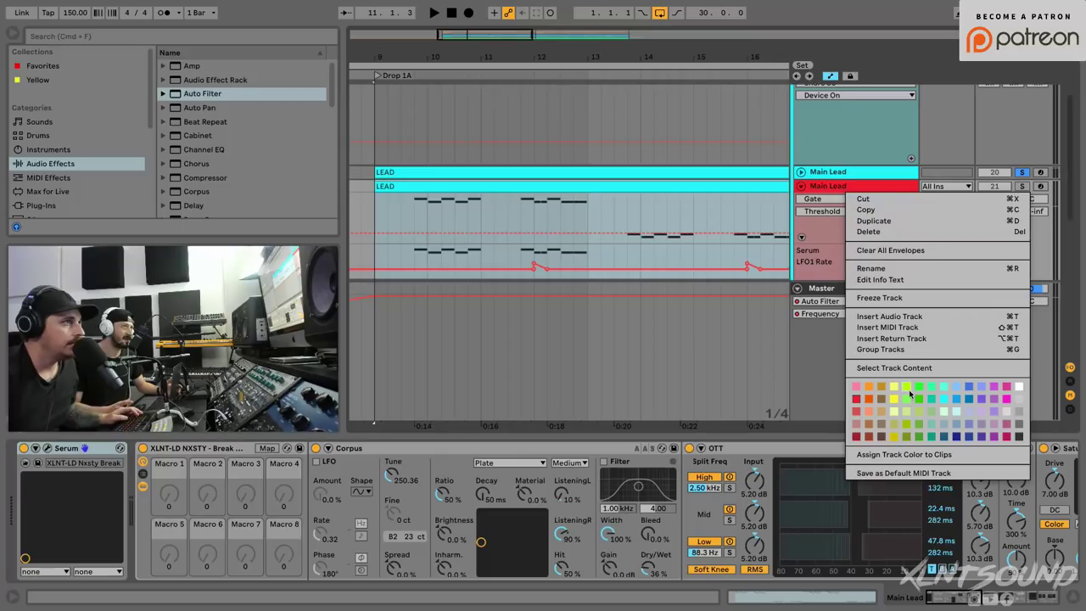
click(898, 454)
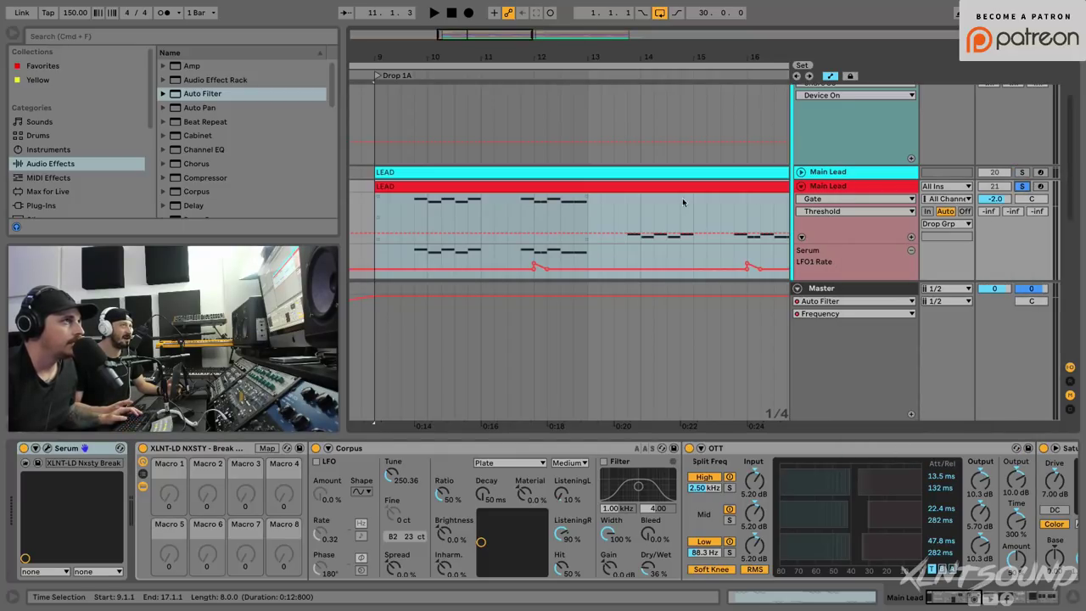
Bypass the XLNT-LD NXSTY Break rack on the duplicate and initialise its Serum preset.
click(133, 450)
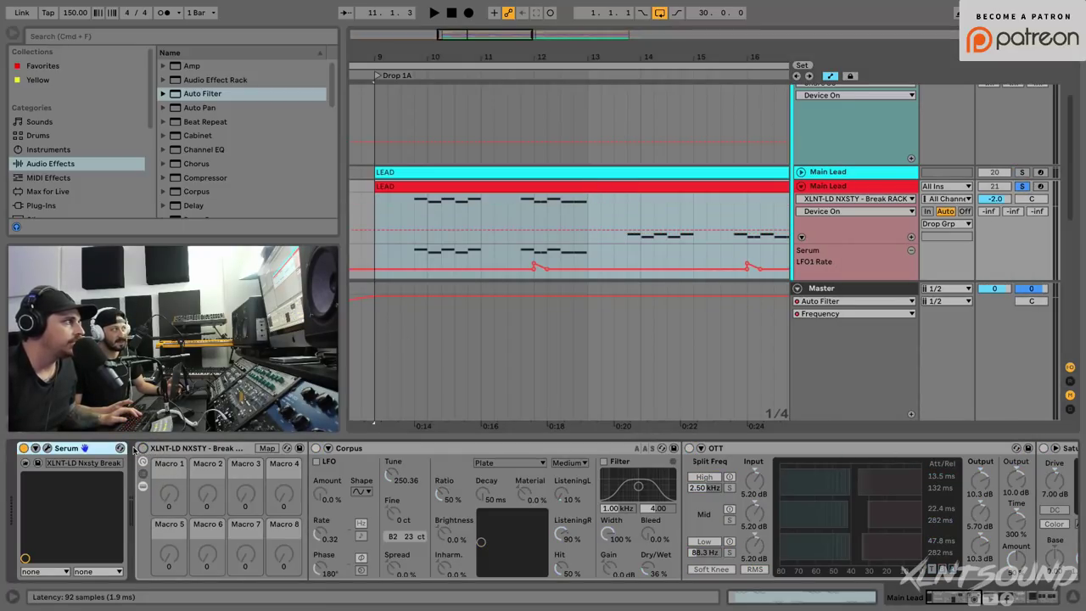
click(48, 449)
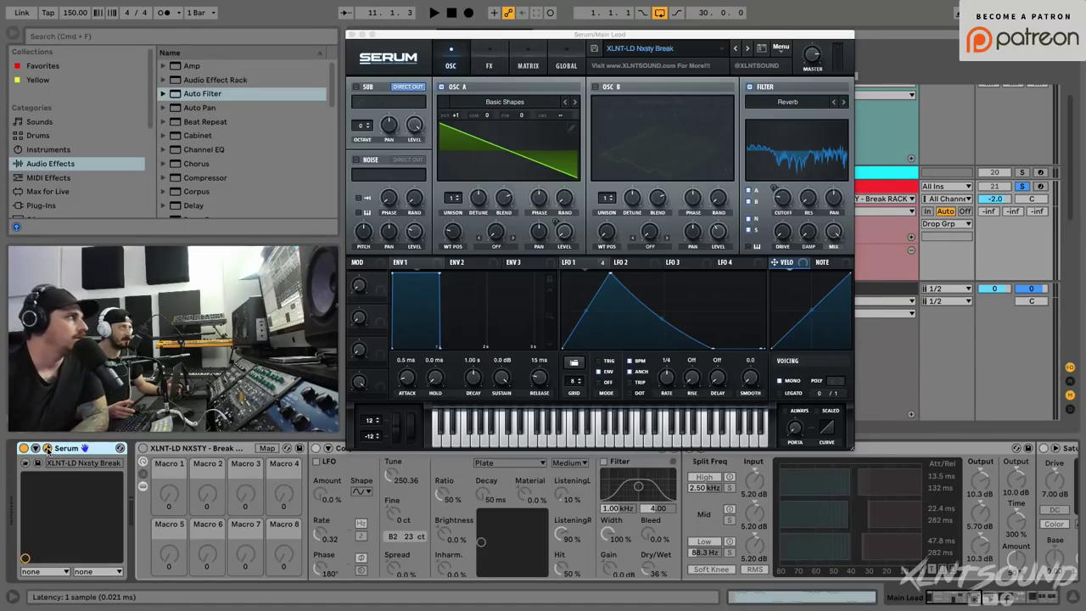
click(779, 47)
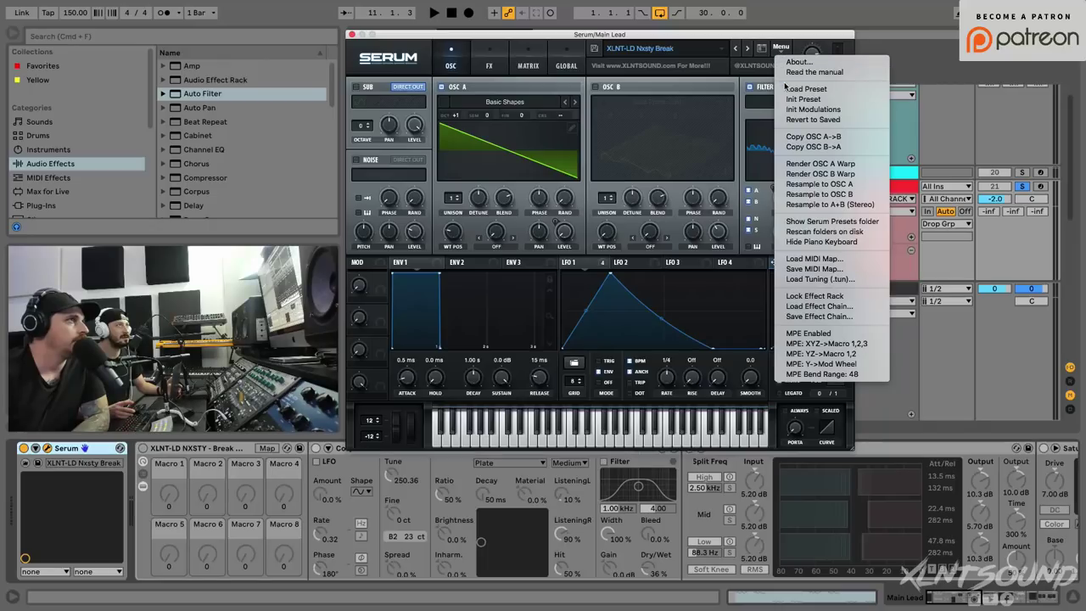
click(788, 100)
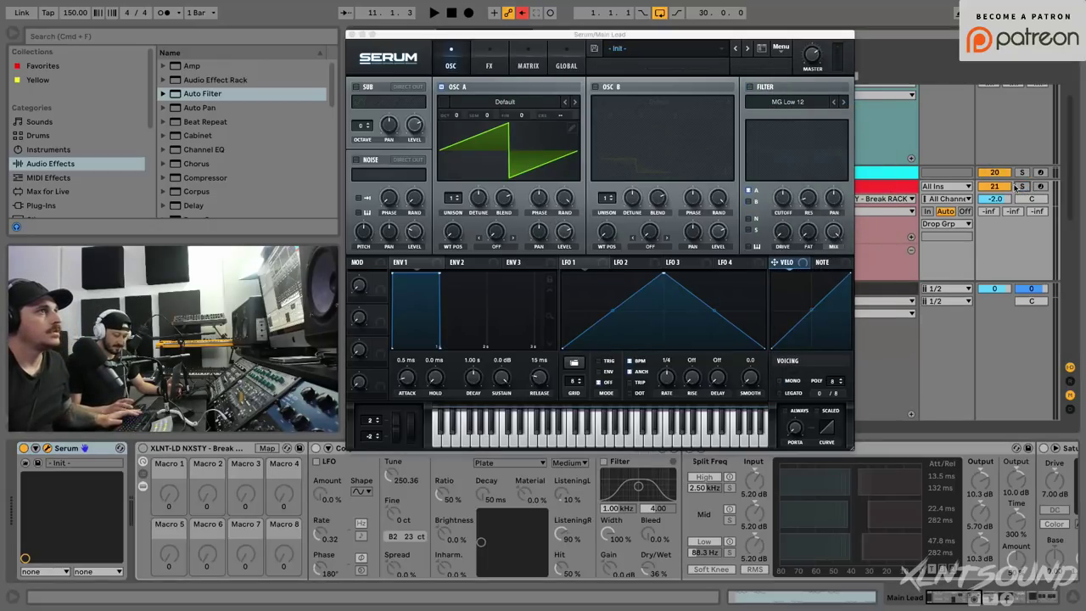
Re-enable the overridden automation and audition the initialised lead from a few bars before Drop 1A.
drag(442, 39, 668, 95)
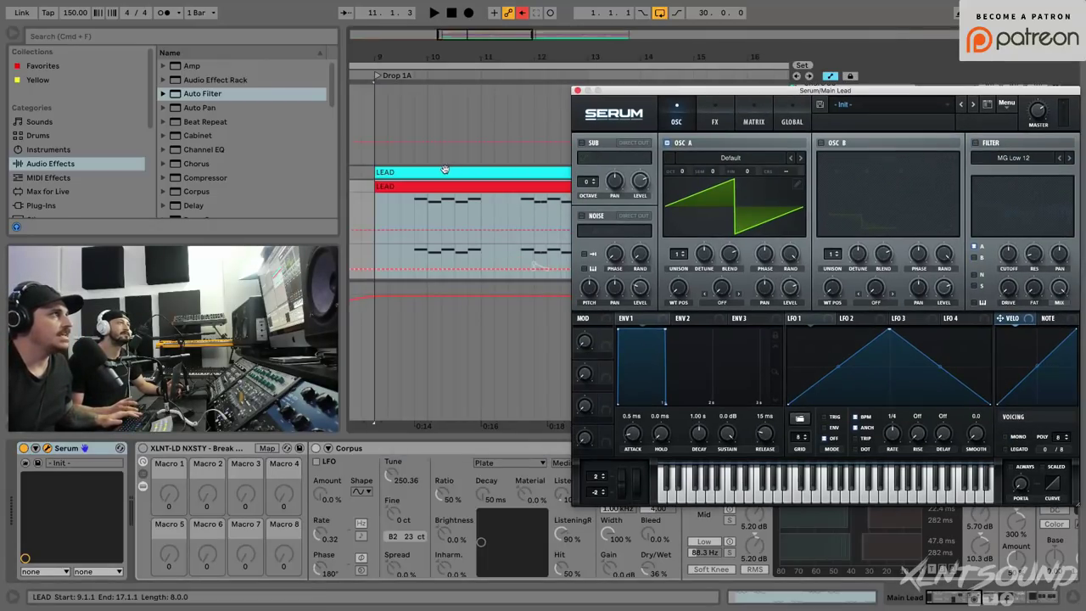
click(411, 170)
key(space)
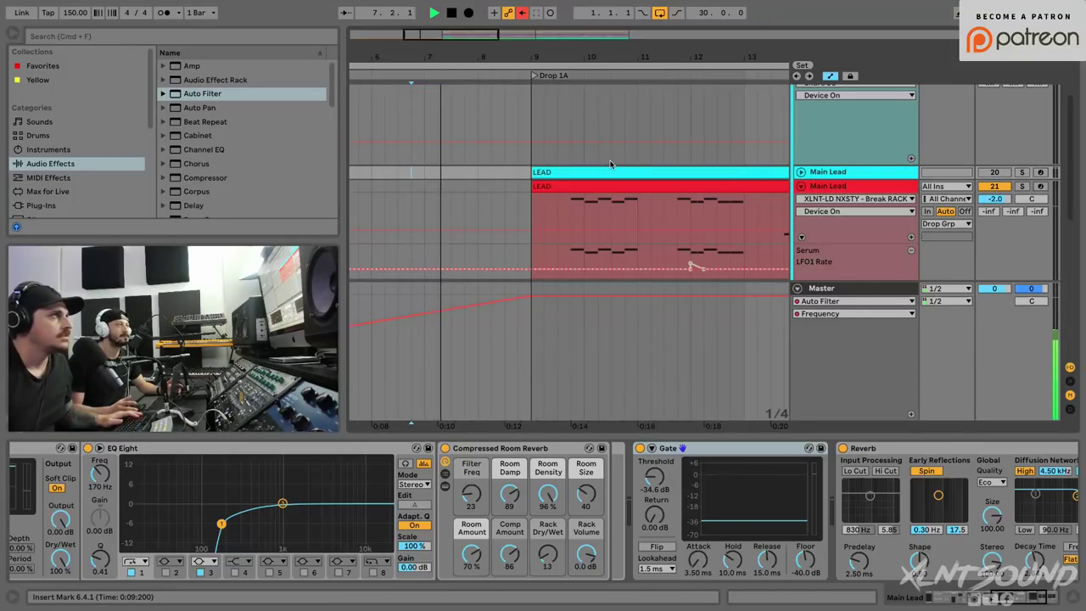
click(522, 13)
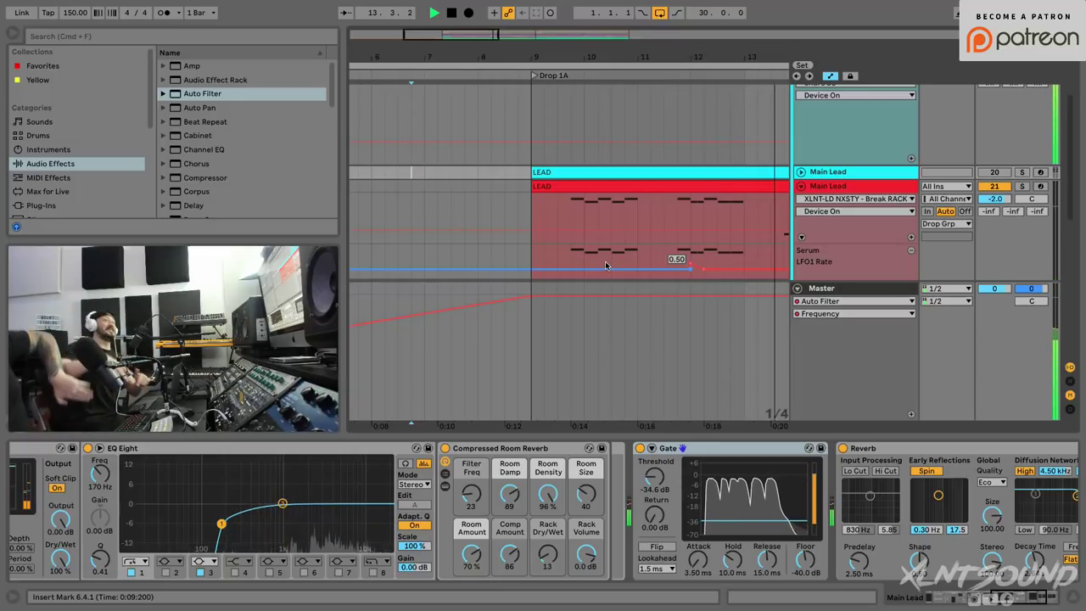
key(space)
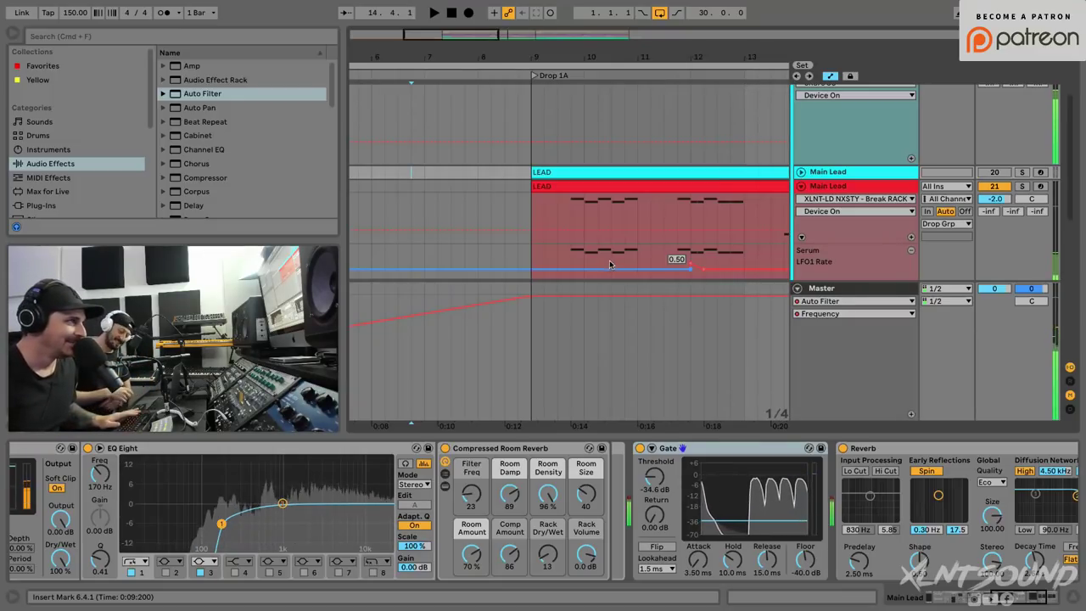
Set Serum's oscillator A to the Analog Basic Shapes wavetable, positioned on the descending saw, with octave +1.
drag(651, 57, 650, 26)
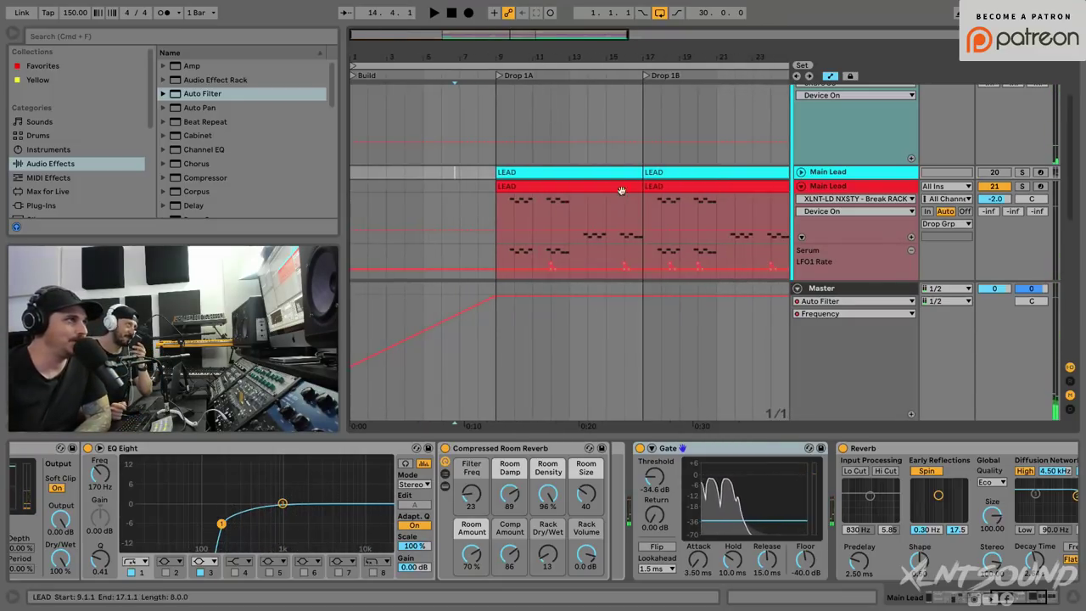
click(857, 187)
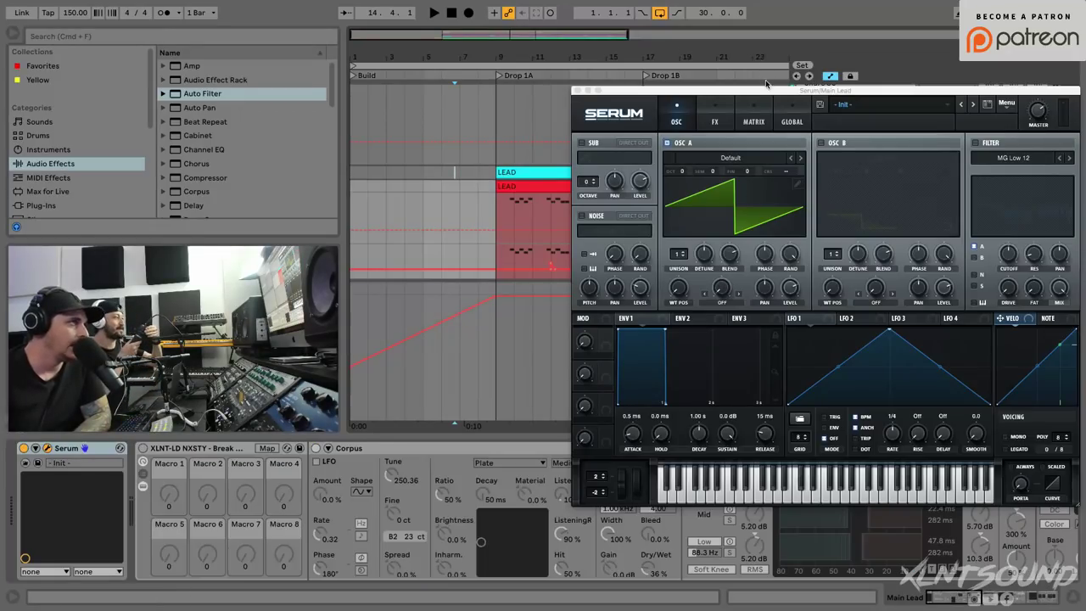
drag(761, 97, 630, 67)
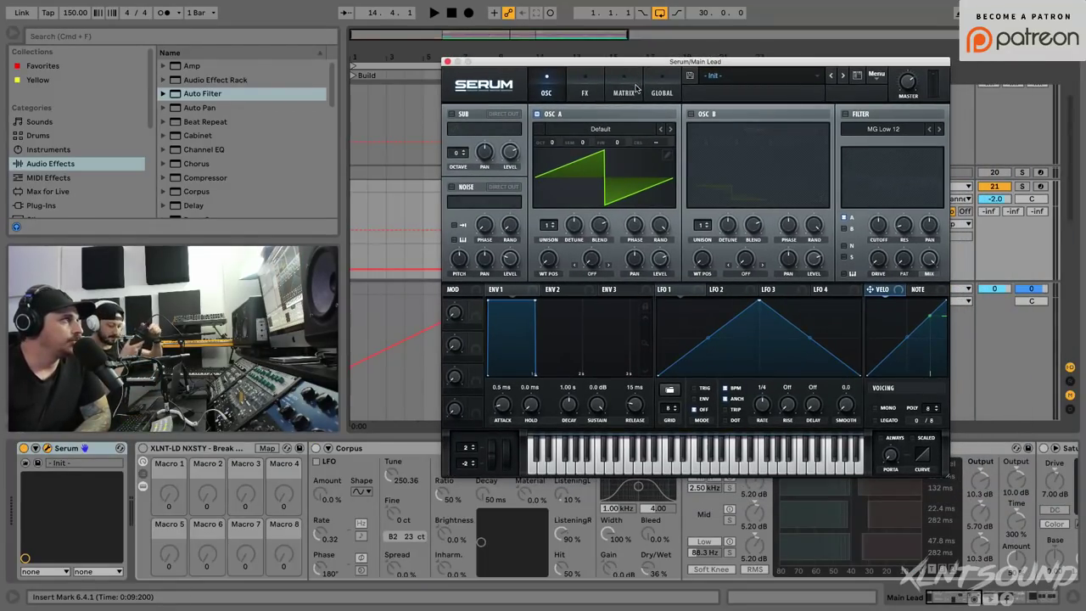
click(614, 128)
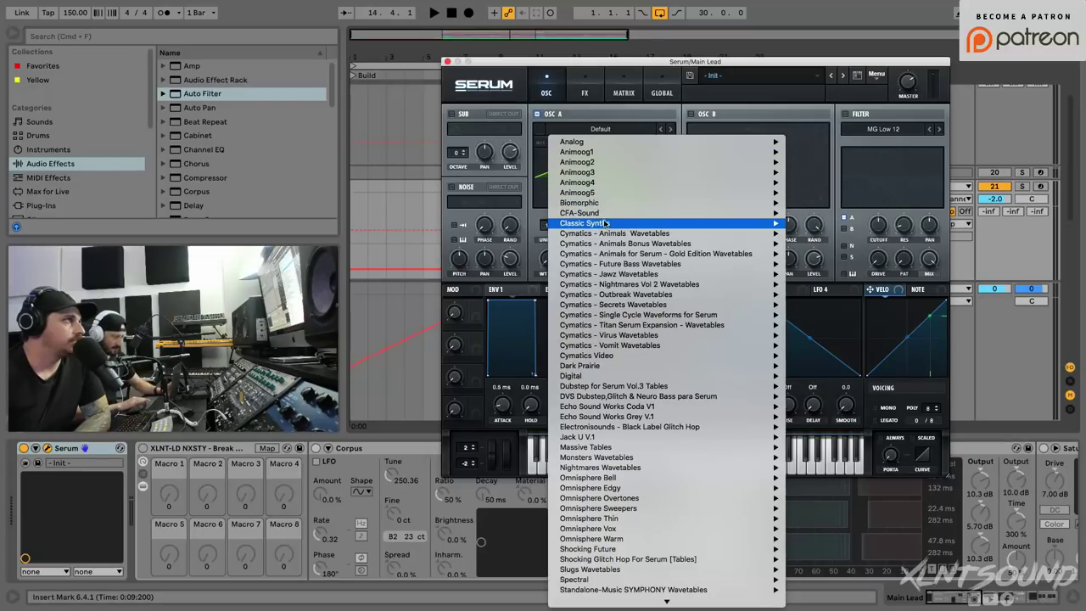
mouse_move(747, 141)
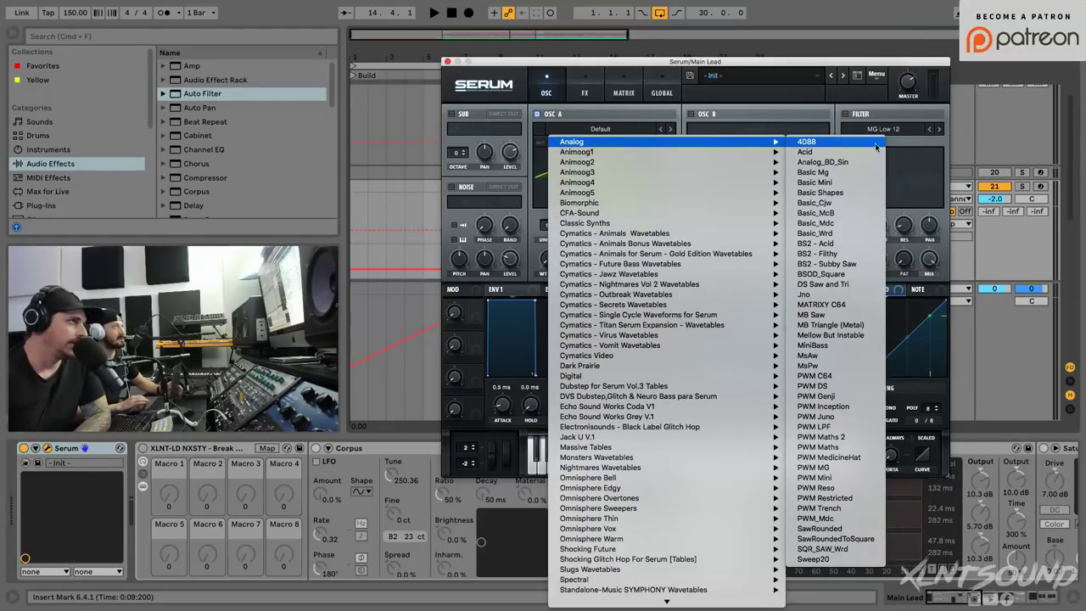
click(817, 193)
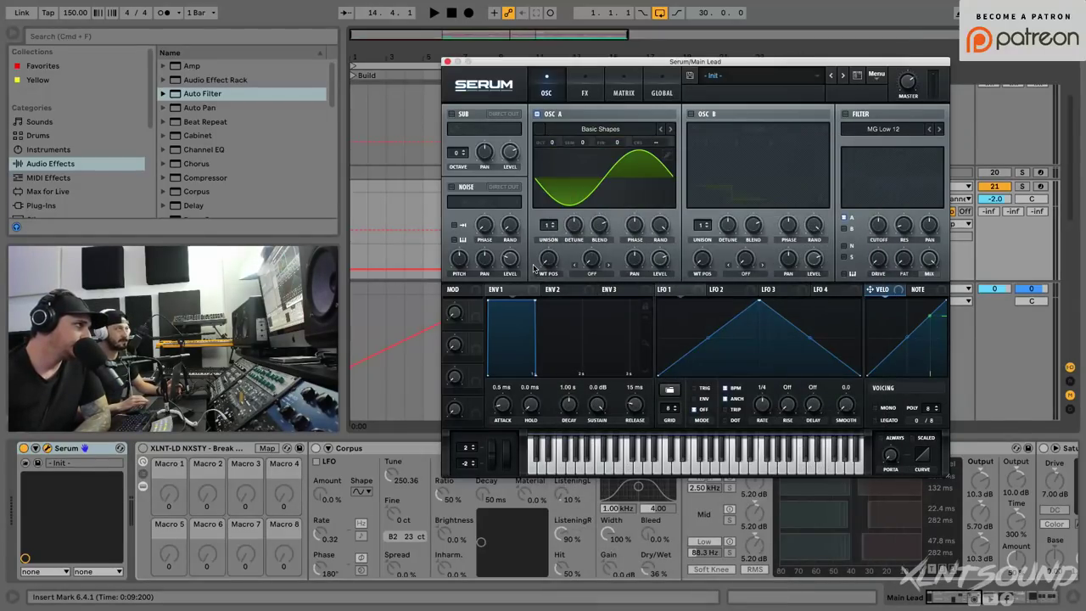
drag(548, 268, 549, 264)
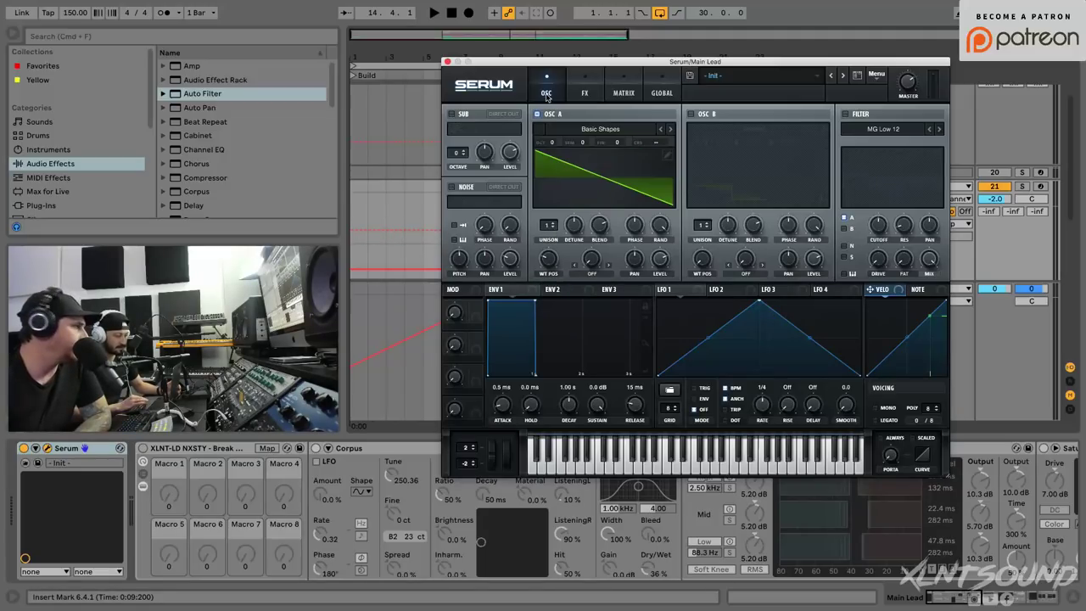
drag(553, 139, 544, 127)
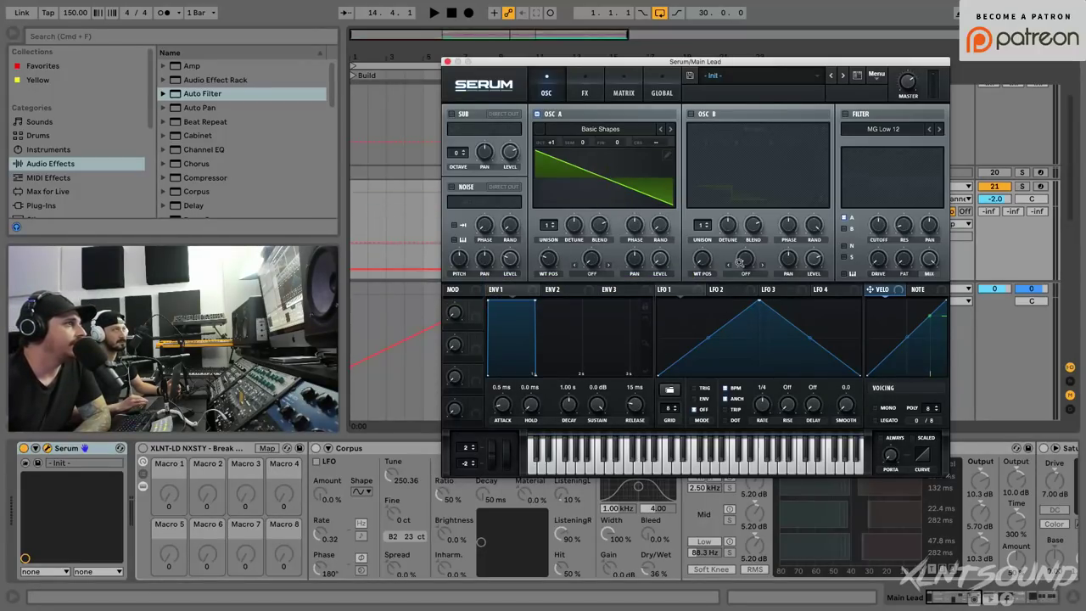
Shape LFO 1 to peak about a quarter through and fall to zero near three-quarters, using ENV mode.
drag(753, 301, 704, 285)
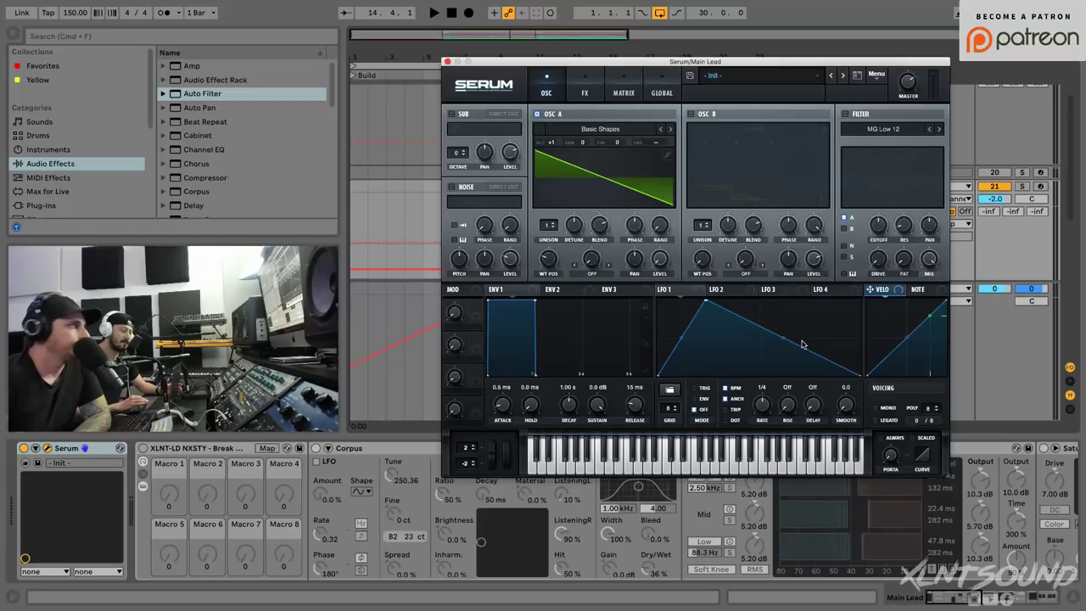
drag(797, 349, 810, 397)
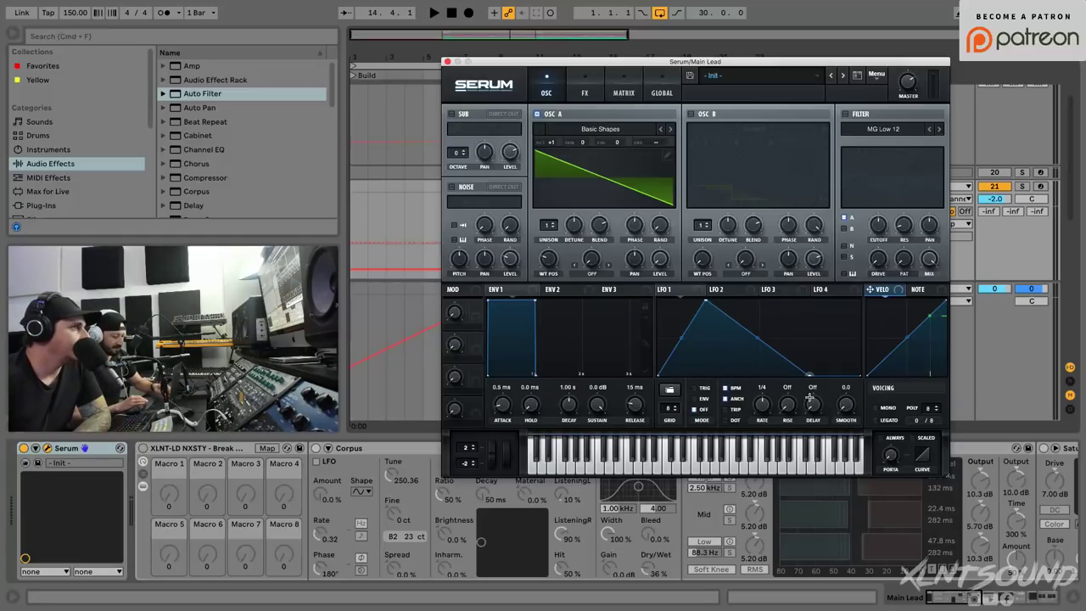
click(696, 399)
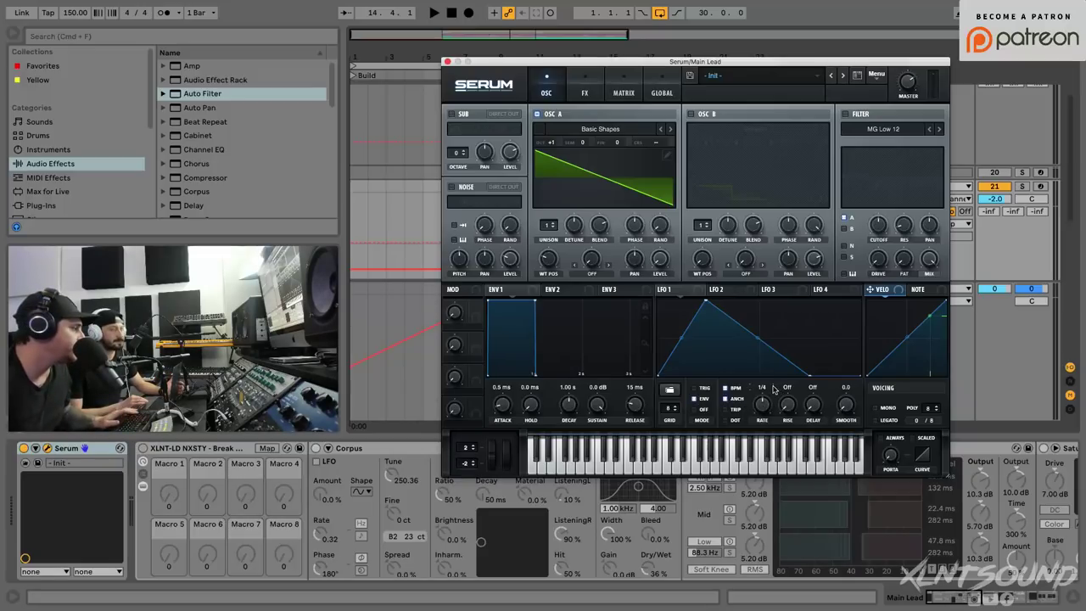
Assign LFO 1 to oscillator A's level and audition the lead into Drop 1A.
drag(661, 289, 660, 263)
key(space)
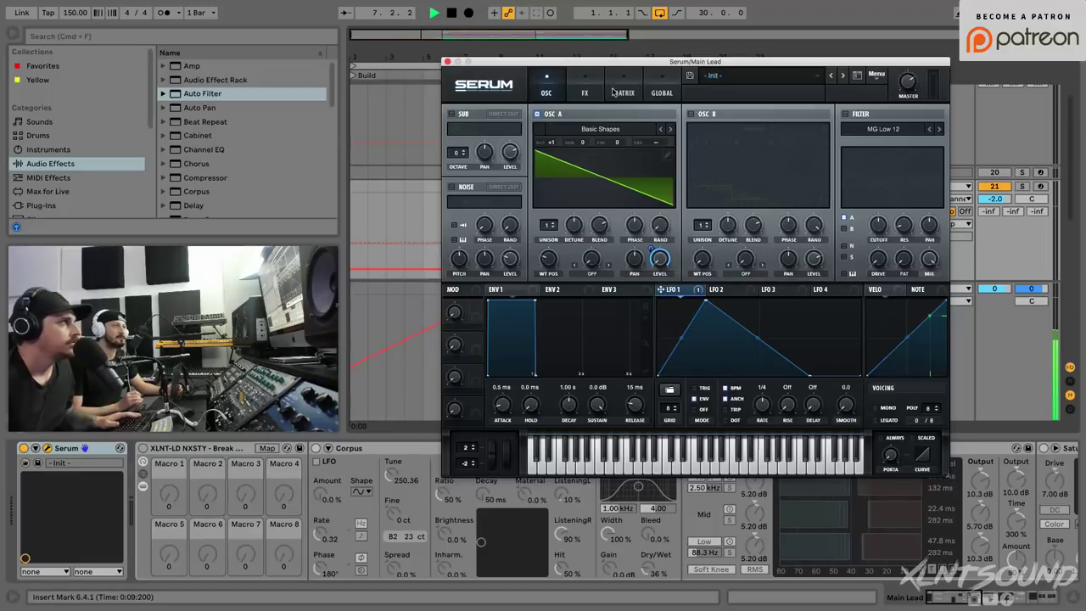
drag(552, 67, 562, 157)
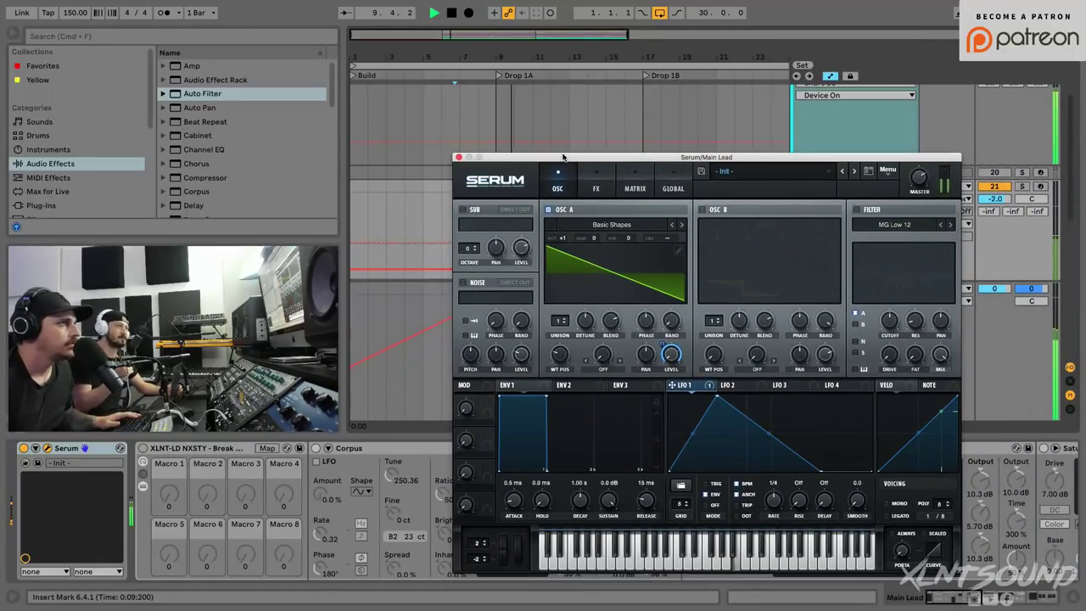
key(space)
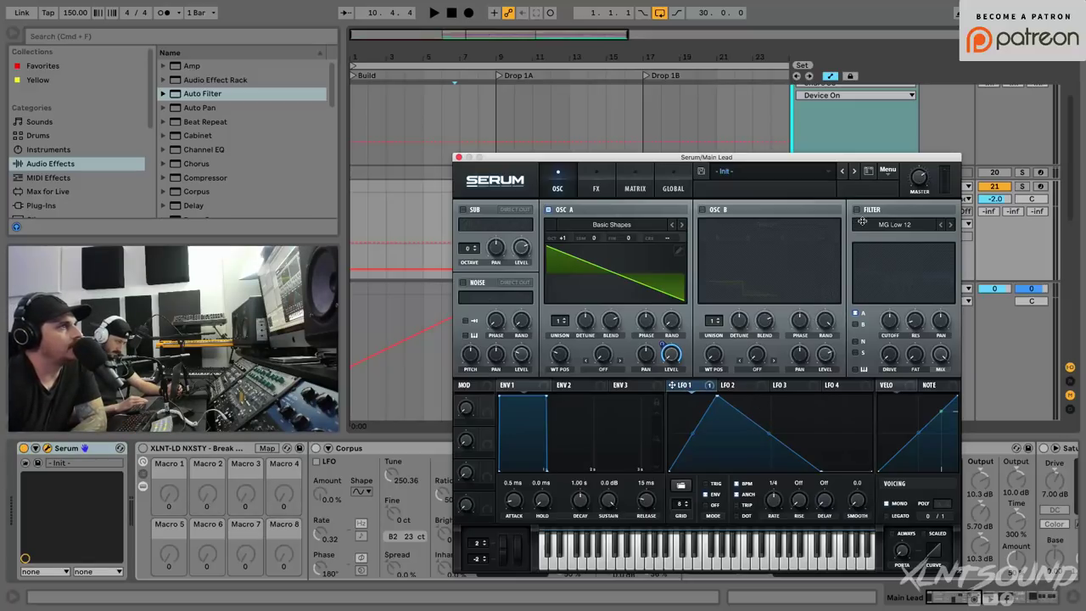
Enable Serum's filter with the Misc Reverb type and set its cutoff to 100.
click(874, 224)
mouse_move(880, 247)
mouse_move(882, 268)
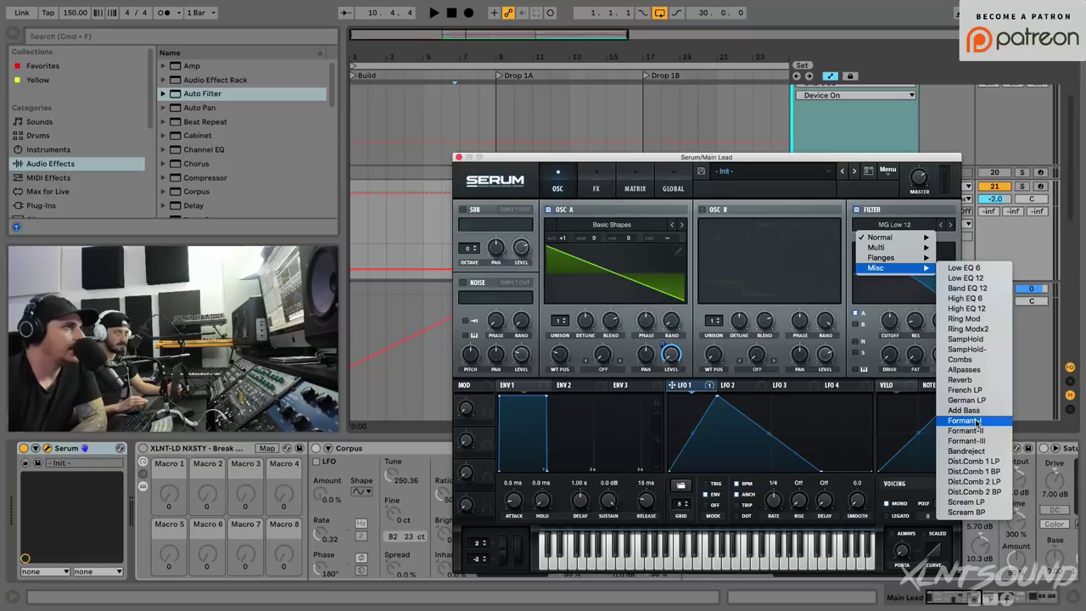
click(965, 381)
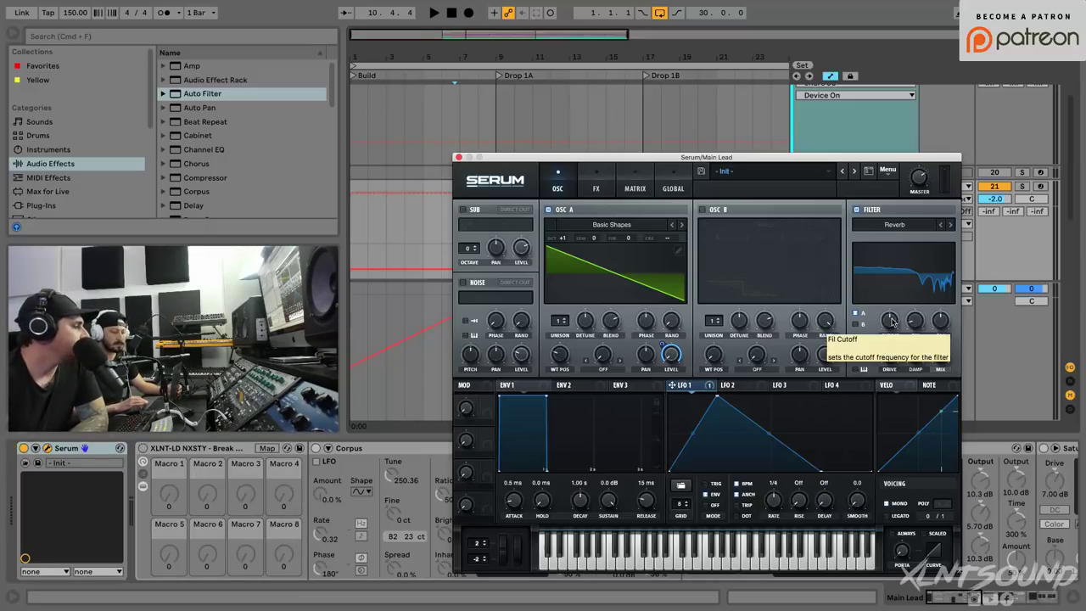
click(891, 321)
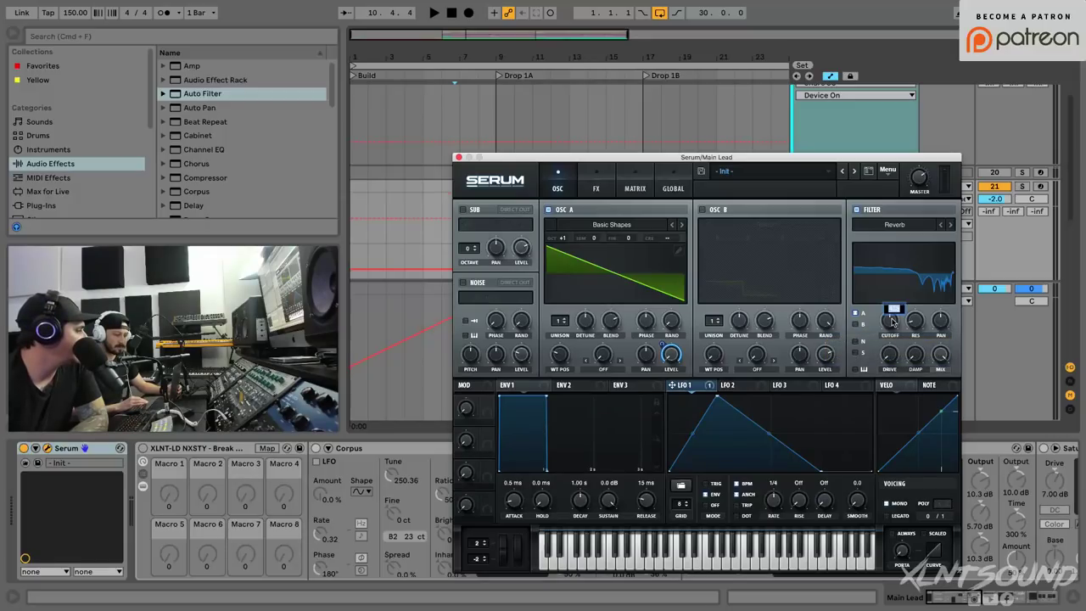
text(100)
key(Return)
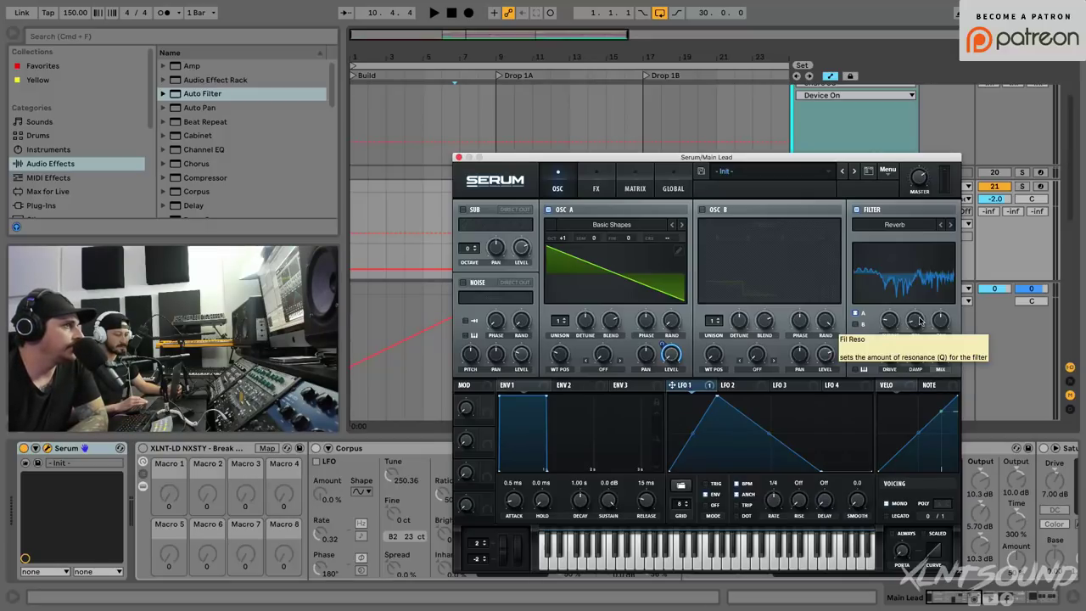
Play the lead from around bar 10 to hear the Reverb filter's effect.
key(space)
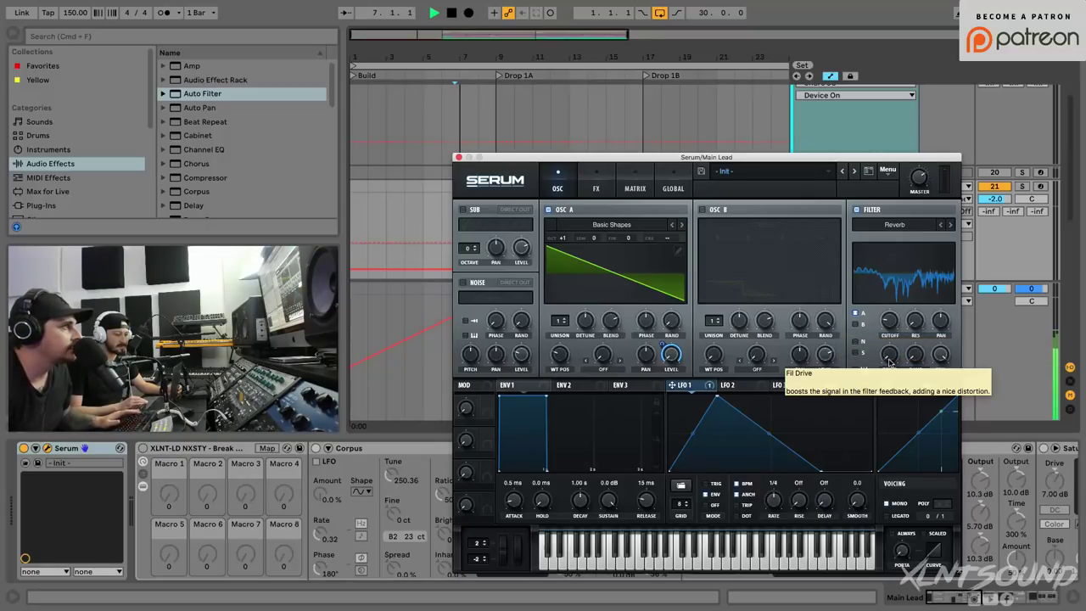
key(space)
drag(604, 157, 715, 279)
click(500, 210)
key(space)
click(514, 214)
drag(680, 283, 529, 95)
key(space)
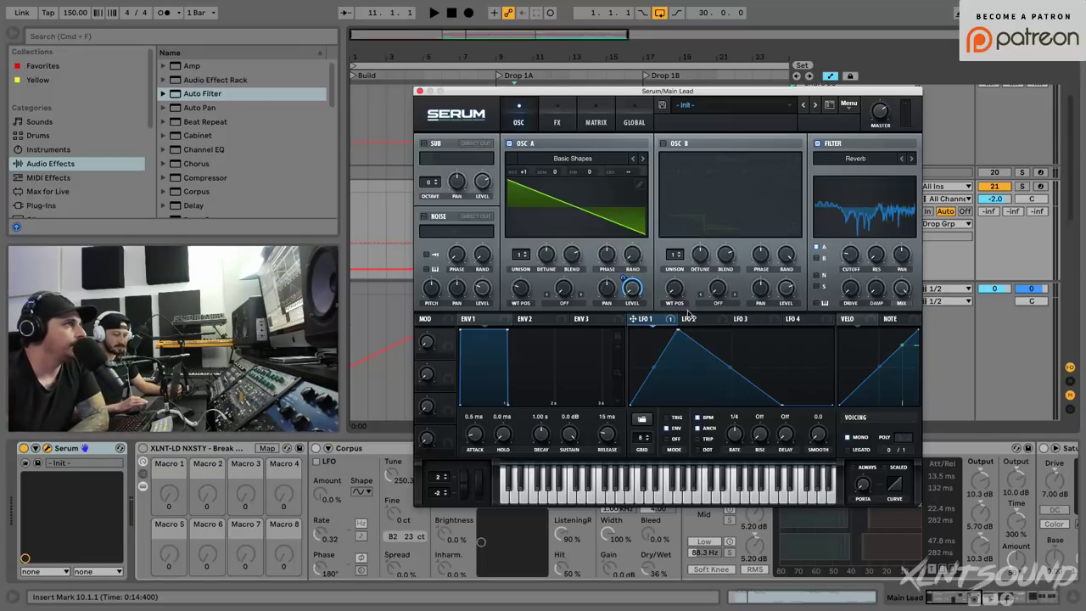
Assign LFO 1 to the filter's cutoff.
drag(670, 320, 838, 302)
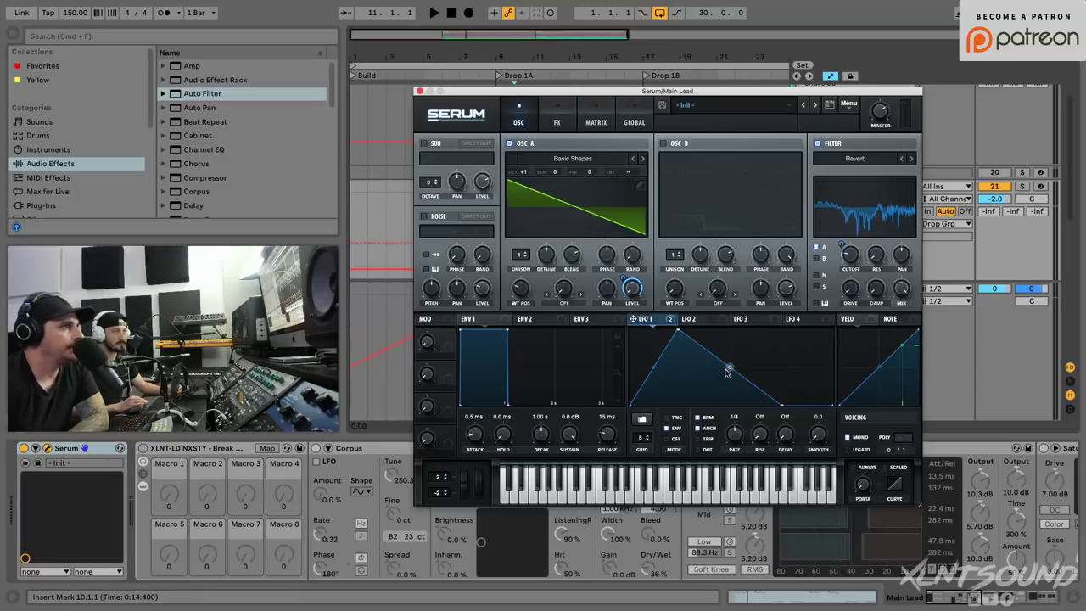
Bend LFO 1's falling segment down into a concave curve and audition the lead from bar 10.
drag(727, 371, 727, 376)
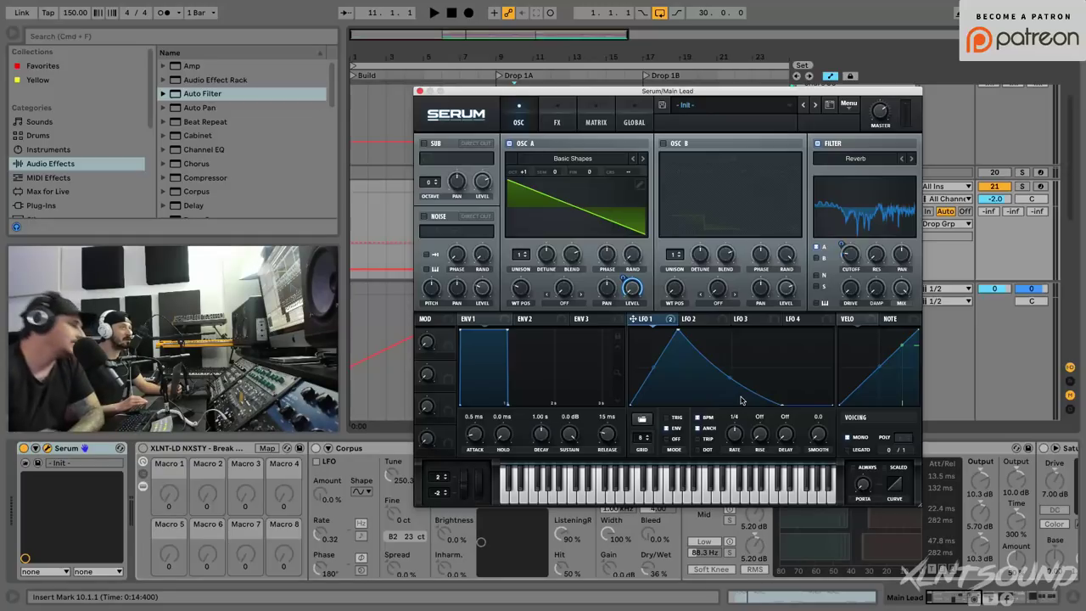
key(space)
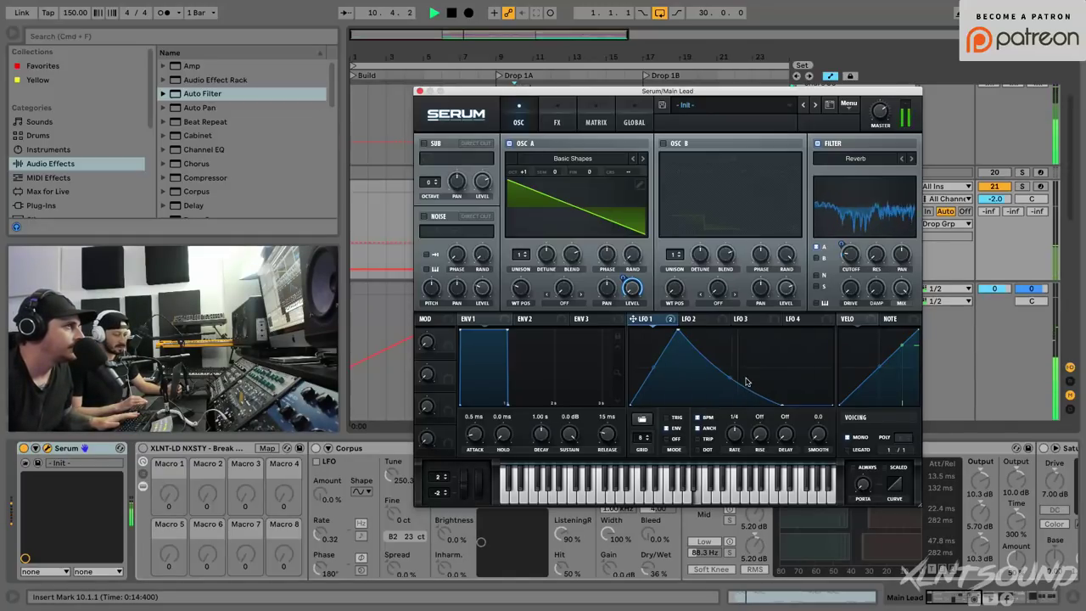
key(space)
key(space)
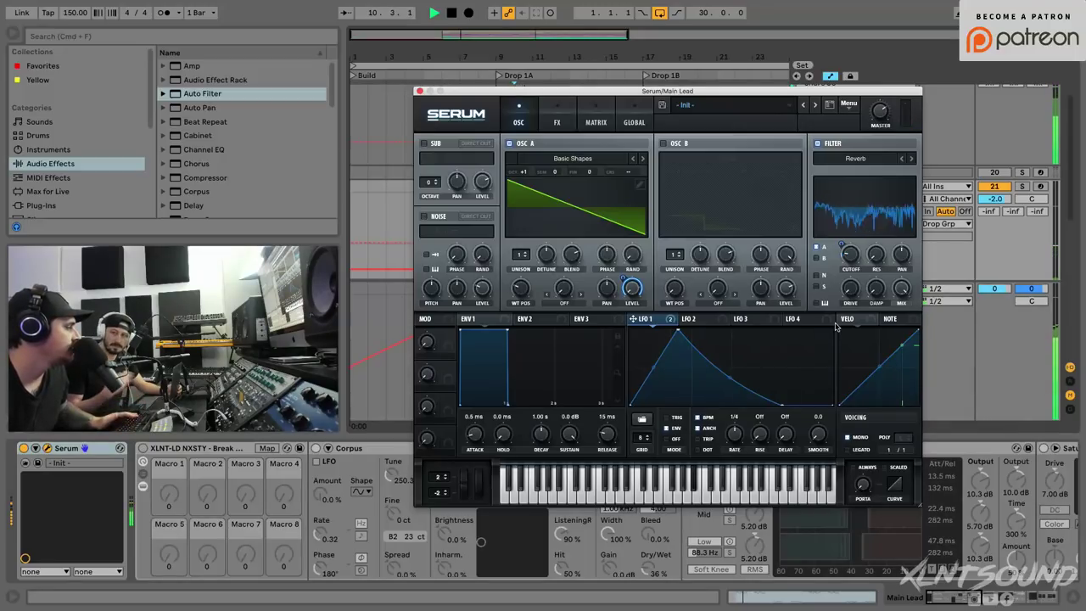
key(space)
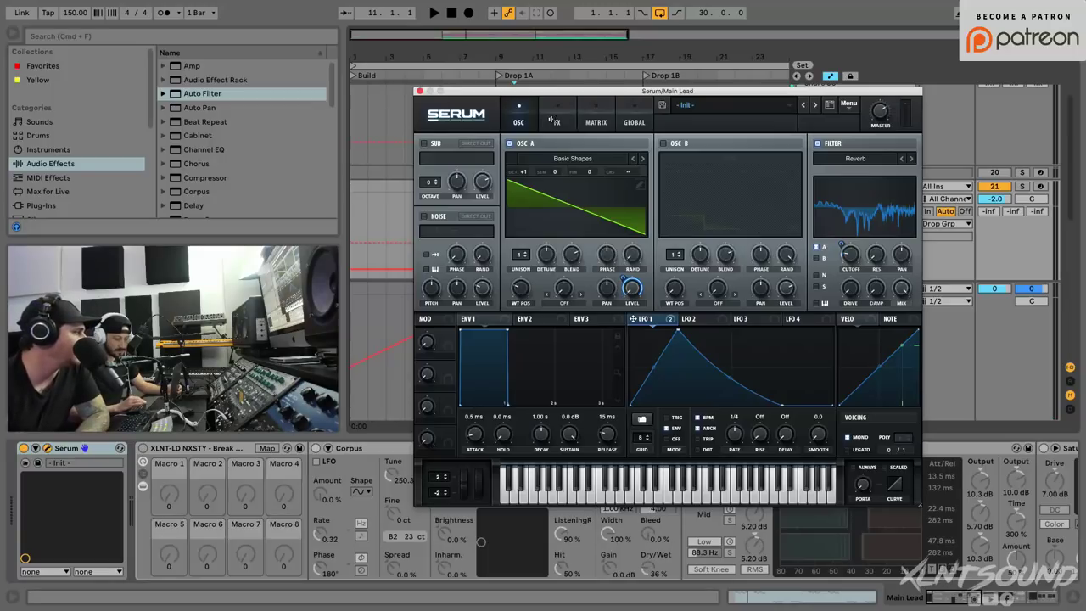
Load the effect chain "XLNT-LD Nxsty Break FX.fxr" into Serum's effects rack.
click(552, 119)
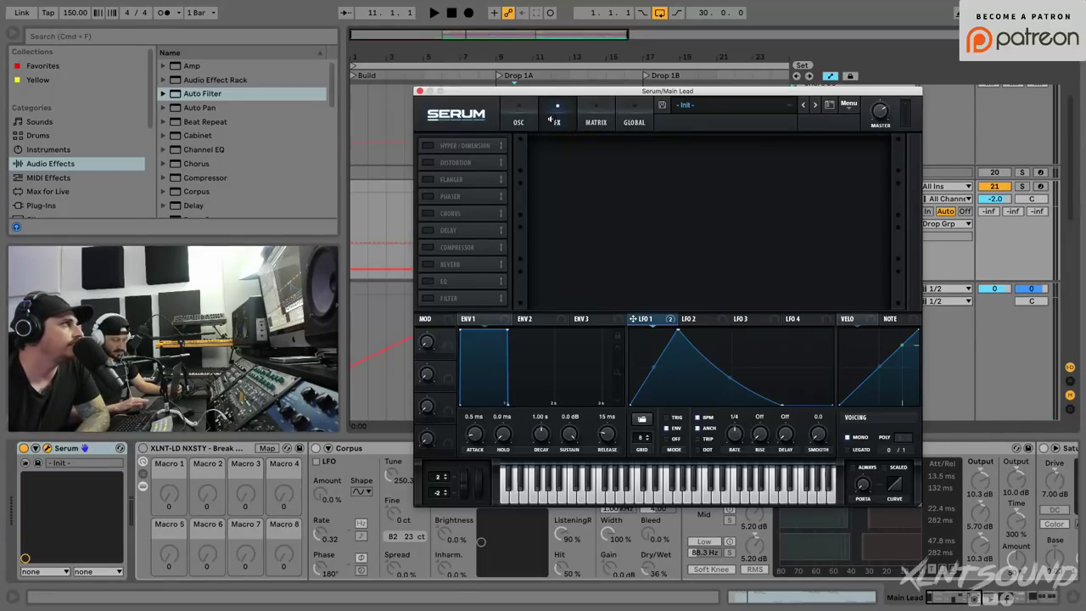
click(846, 104)
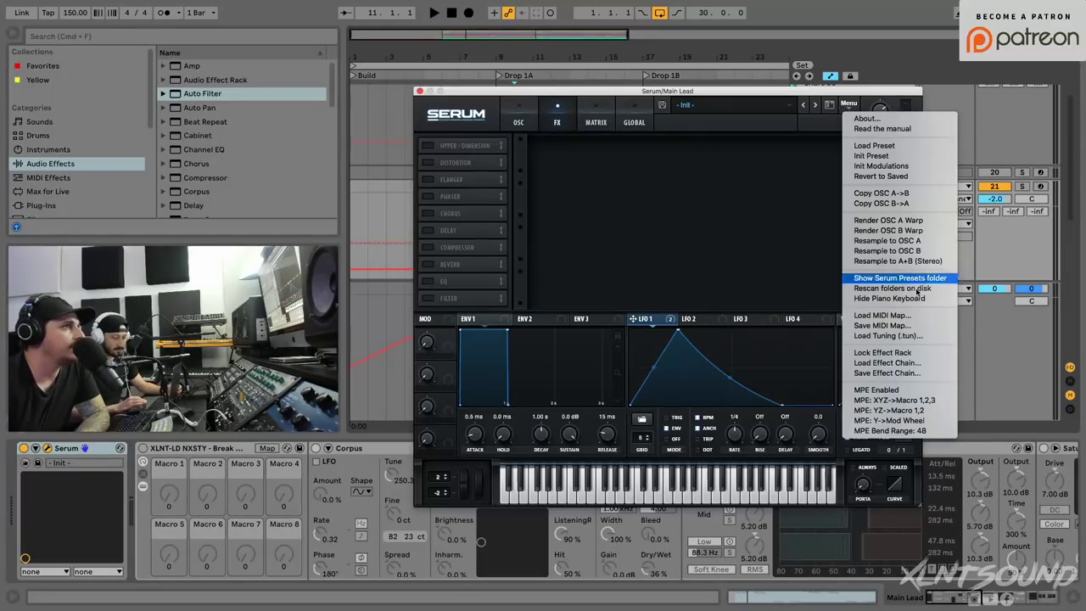
click(887, 363)
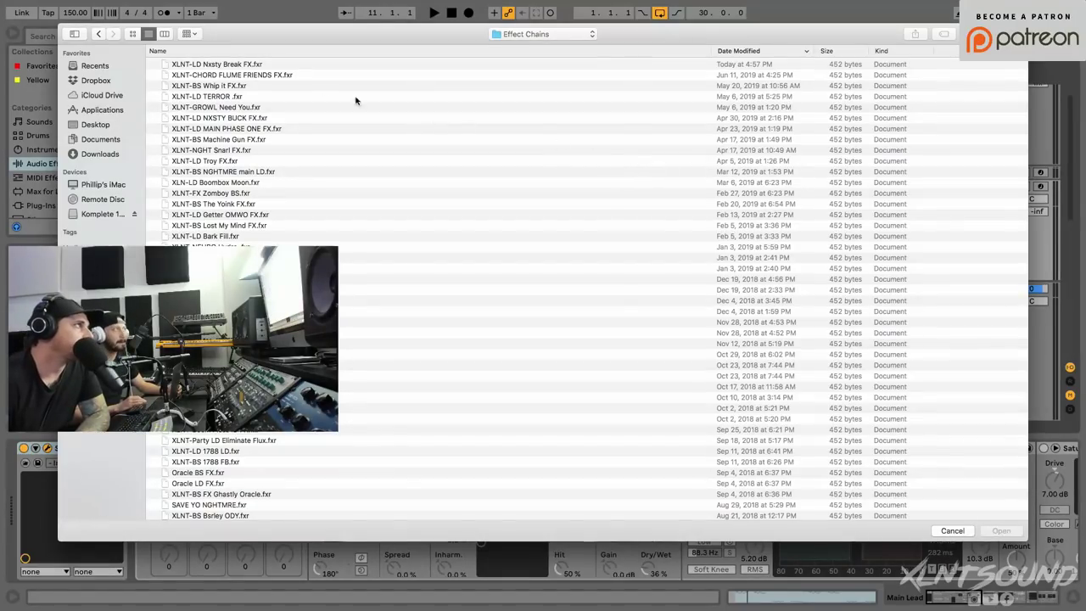
click(236, 65)
key(Return)
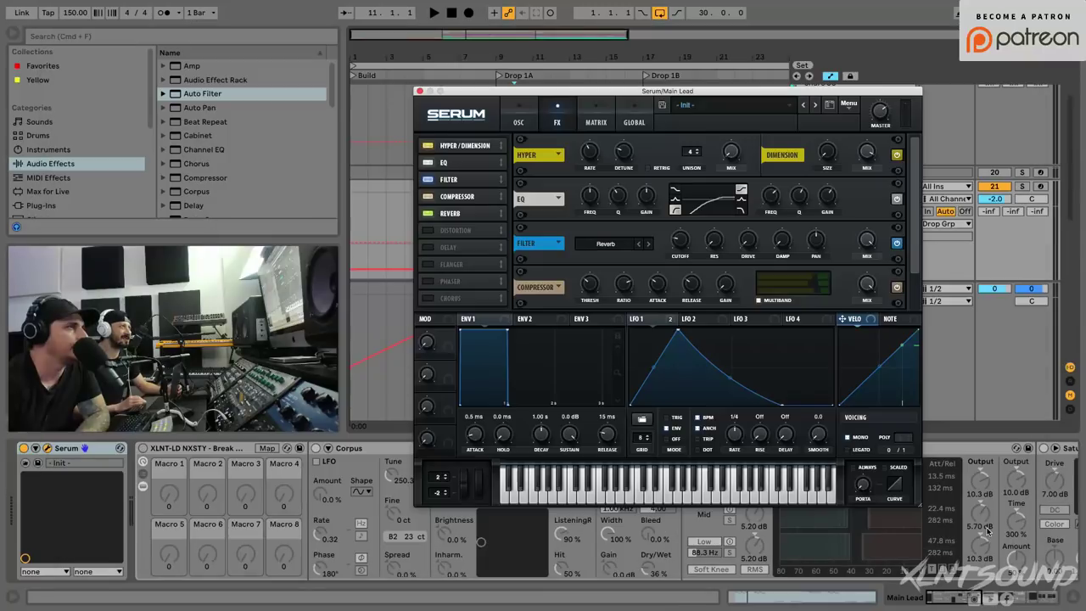
Bypass the EQ, Filter, Compressor and Reverb effects, leaving only Hyper/Dimension active.
click(896, 198)
click(897, 242)
drag(916, 262, 905, 98)
click(897, 287)
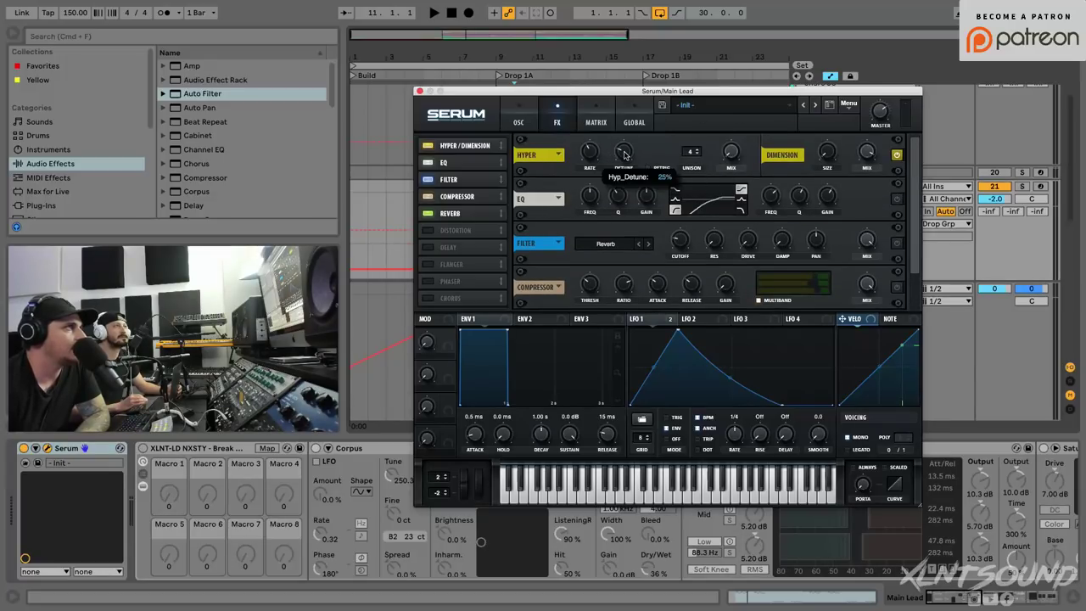
Examine the Hyper and Dimension settings and play the lead with only that effect active.
mouse_move(729, 155)
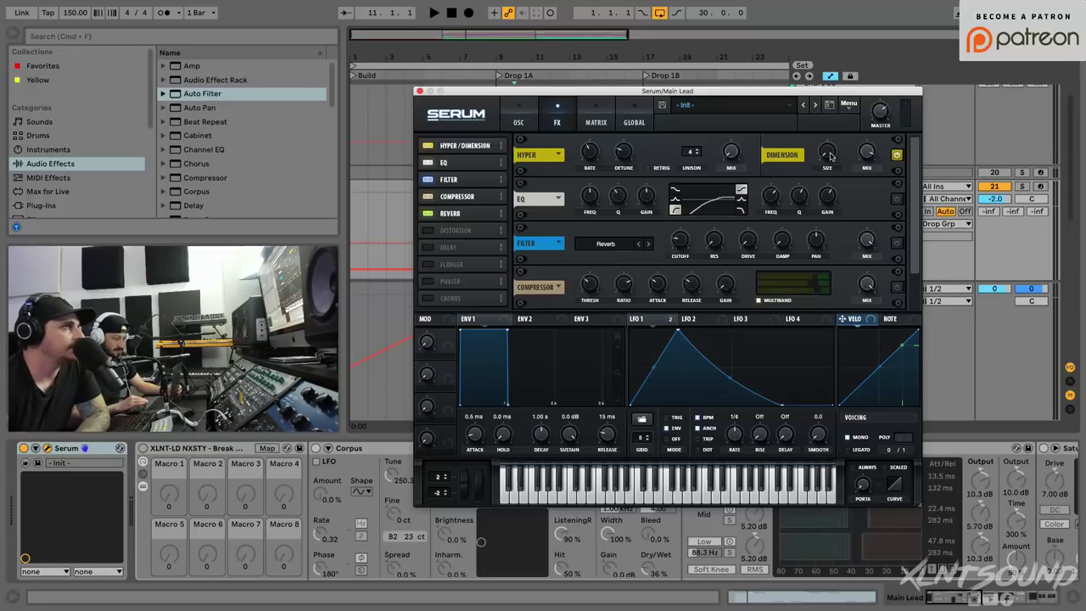
mouse_move(866, 156)
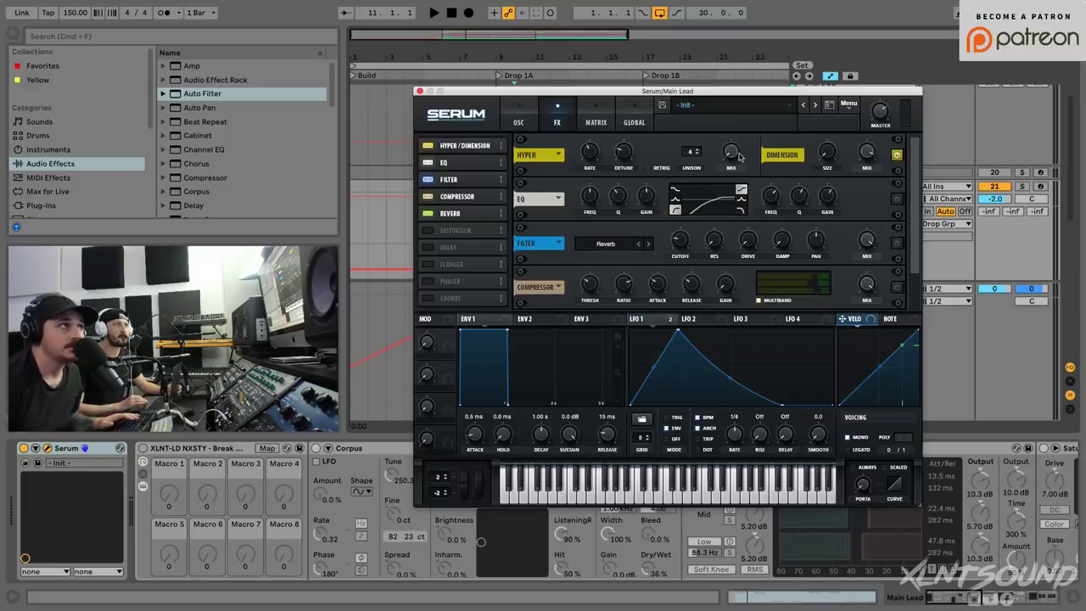
key(space)
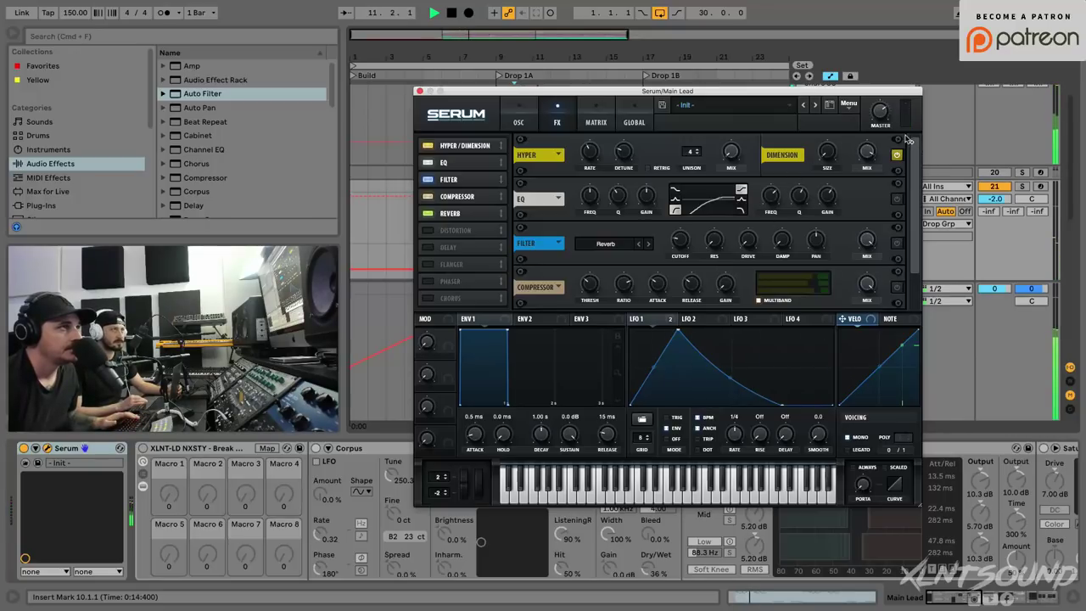
key(space)
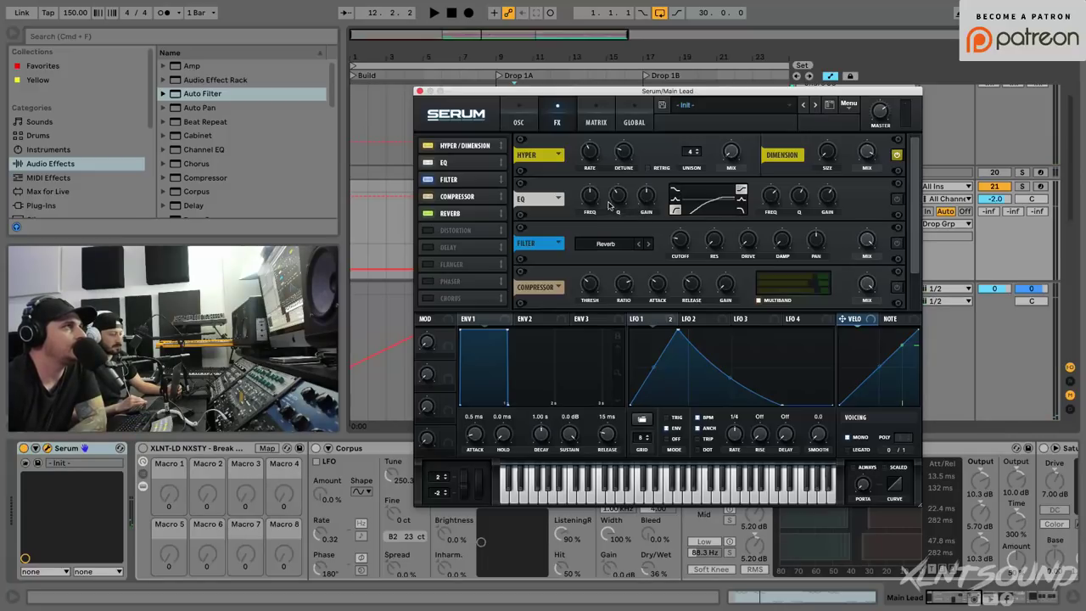
Check the EQ's low and high band settings, turn the EQ back on and audition the lead.
mouse_move(595, 198)
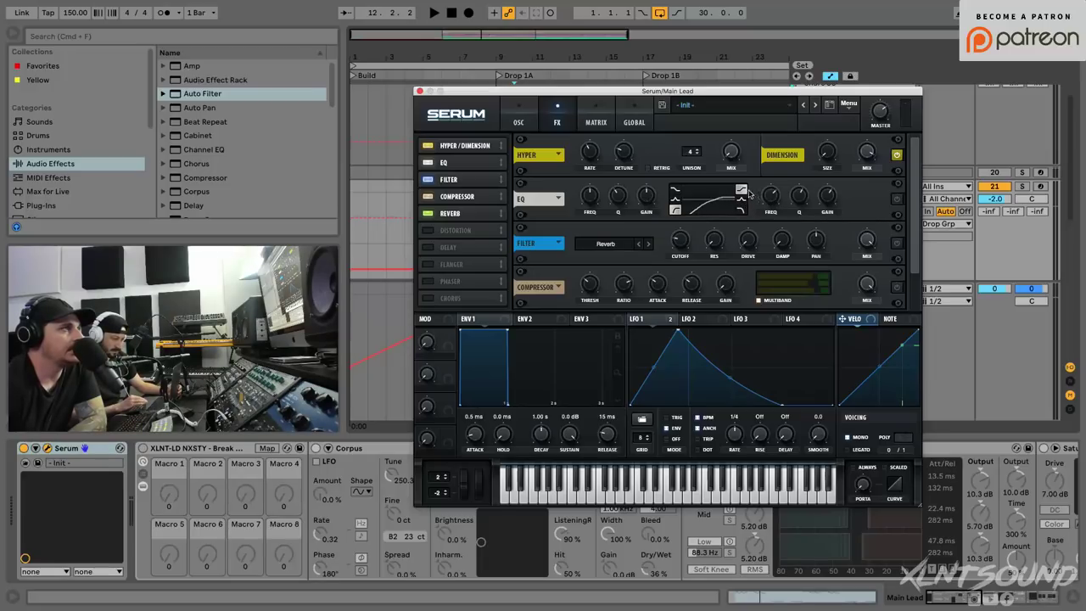
mouse_move(772, 197)
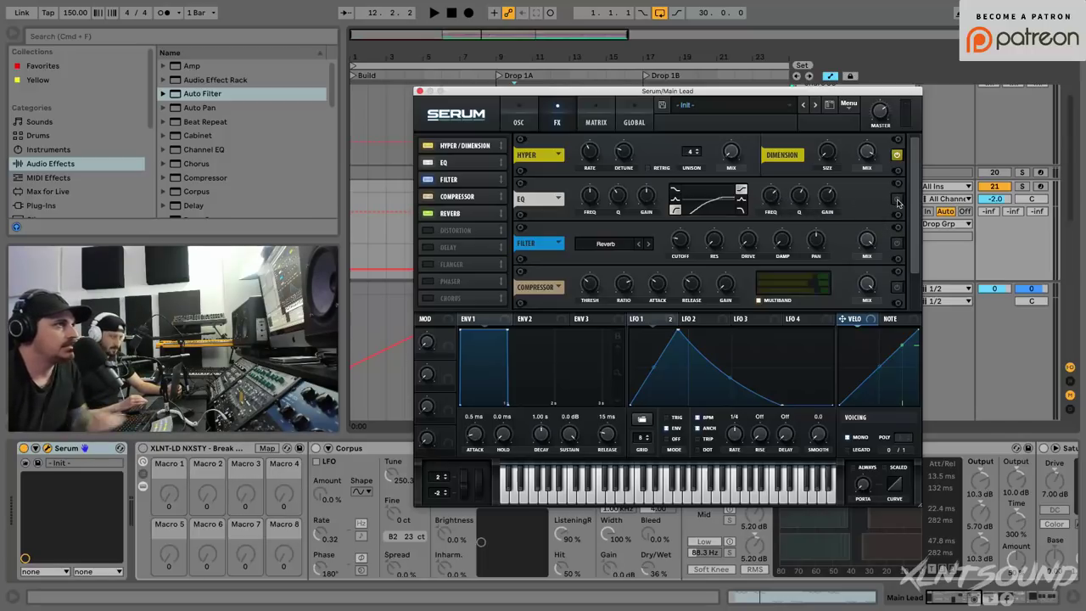
key(space)
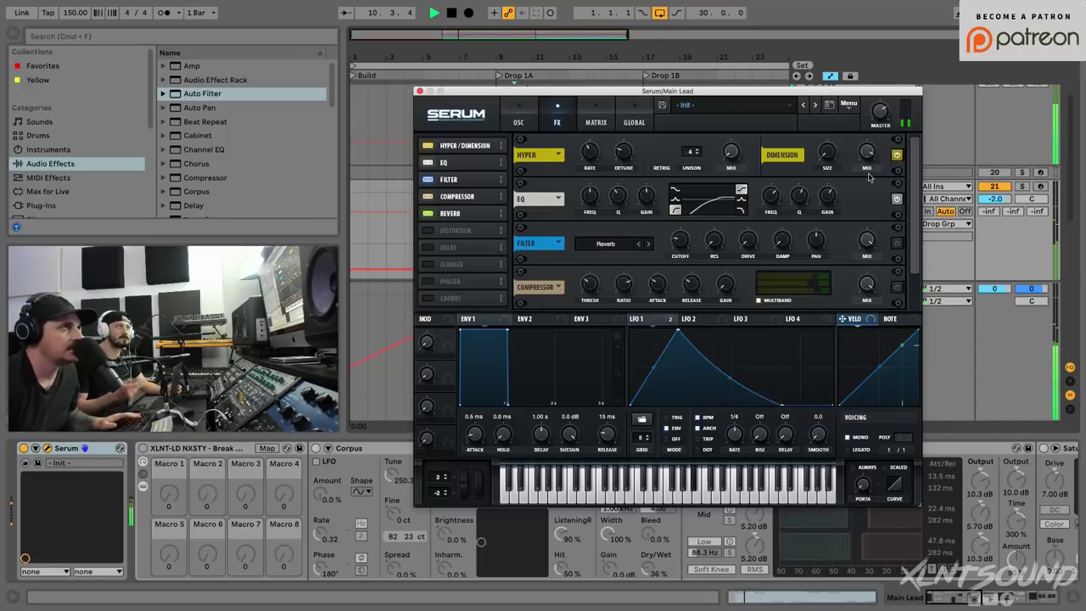
key(space)
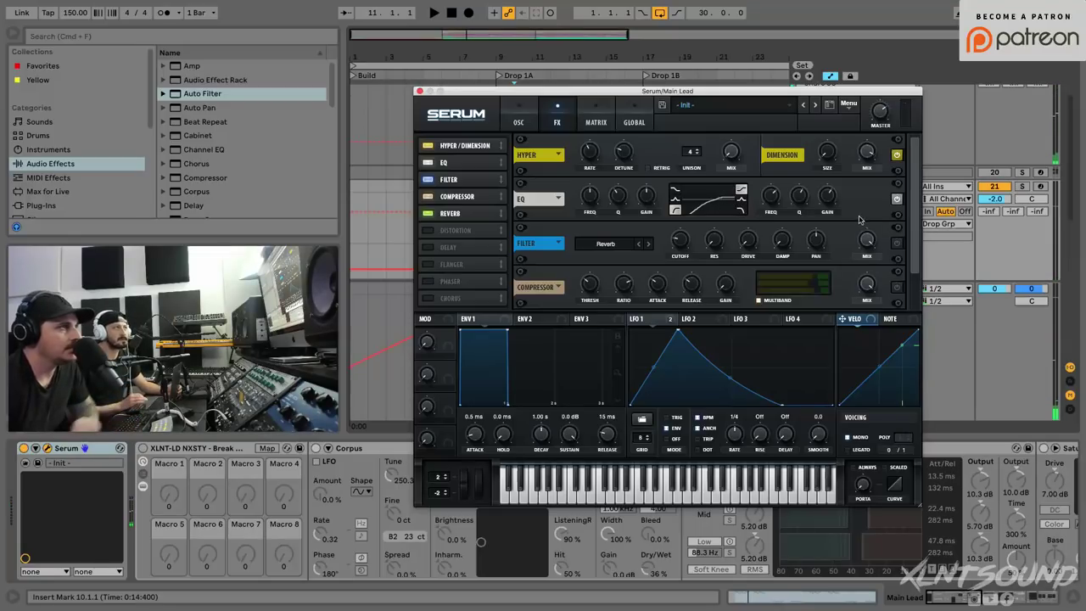
Turn on the Reverb filter effect, assign LFO 1 to its cutoff with an amount of about 2, and play the lead.
click(896, 243)
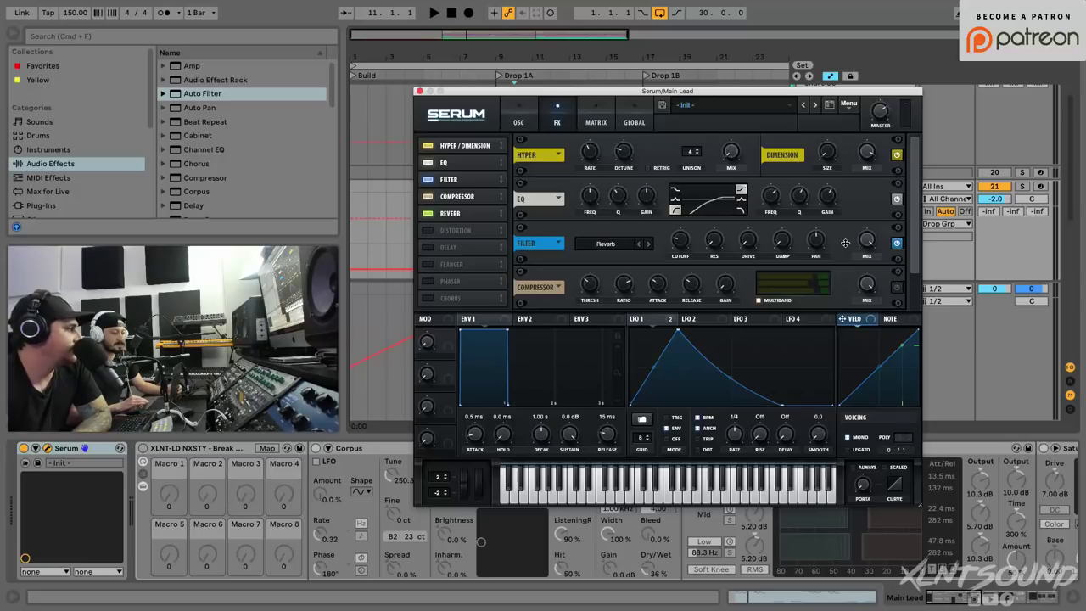
drag(672, 319, 679, 245)
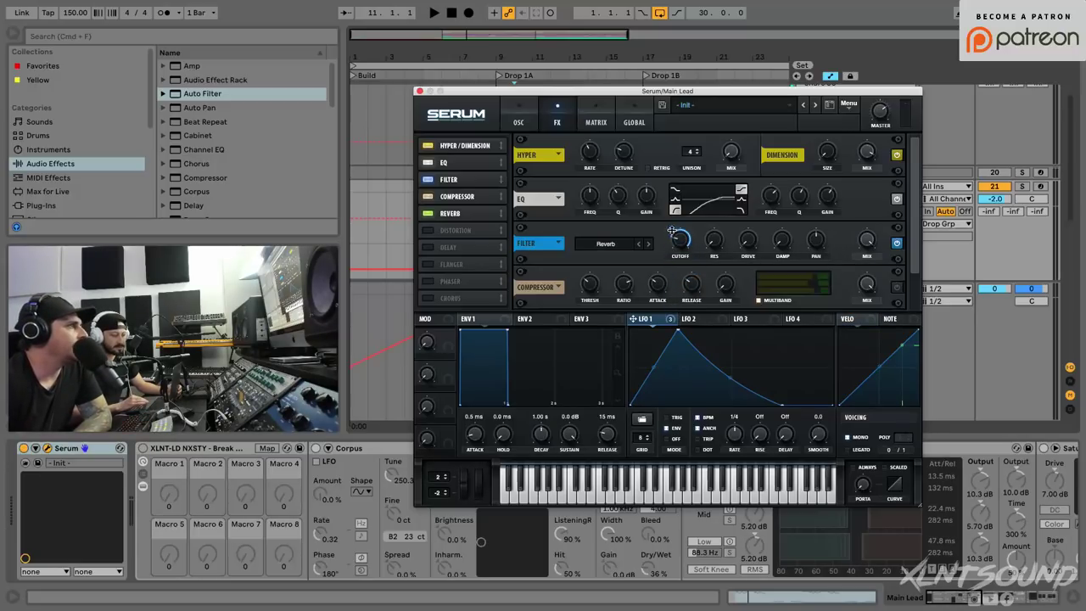
drag(670, 228, 665, 272)
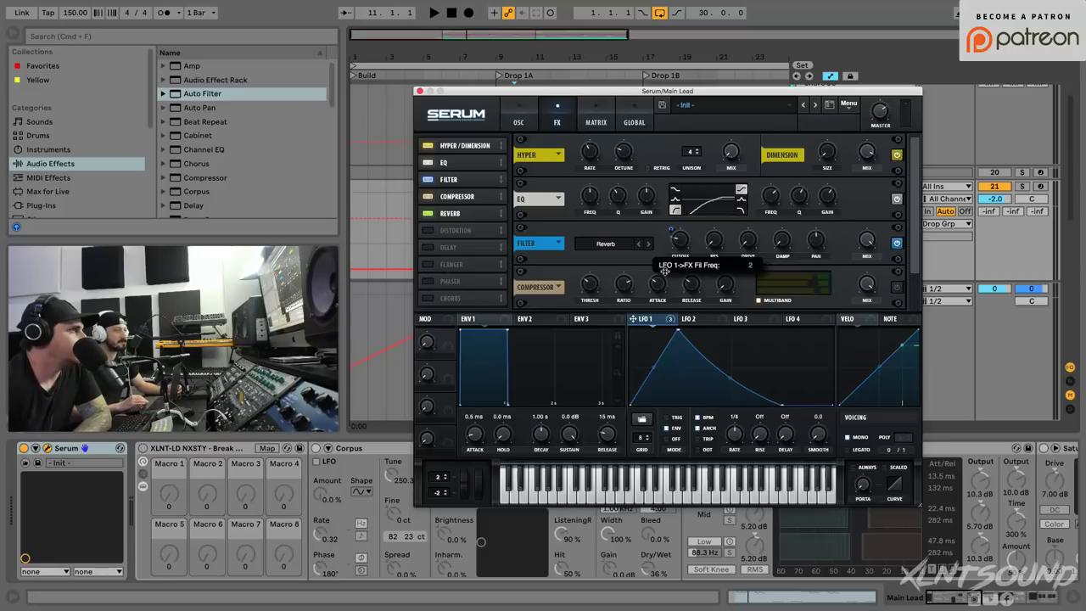
drag(665, 270, 665, 270)
key(space)
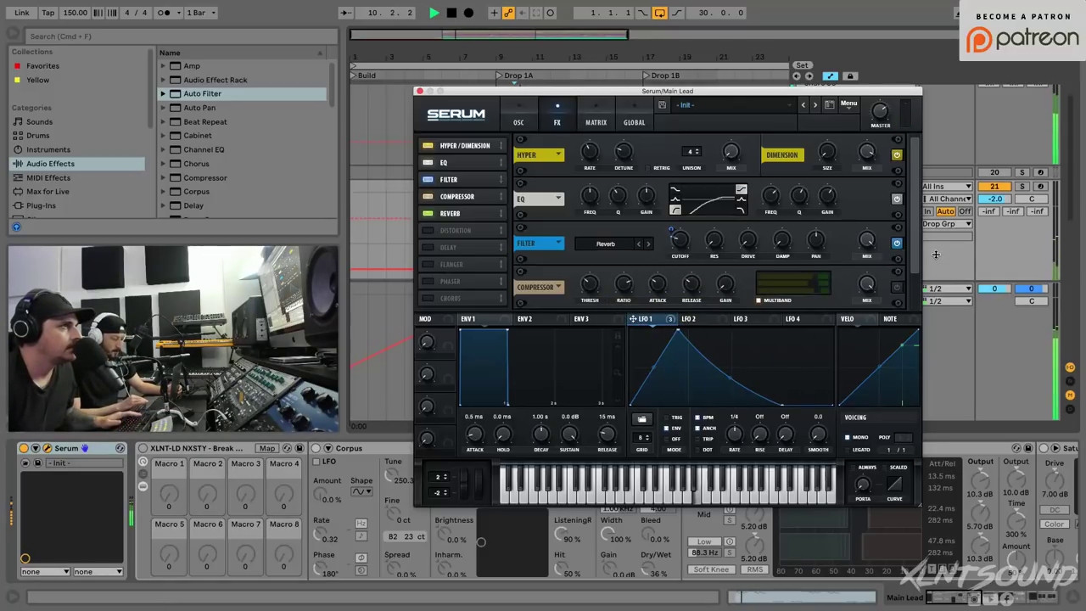
Turn on the multiband compressor, review its settings and play the lead while checking Serum's master volume.
scroll(910, 247, down, 2)
key(space)
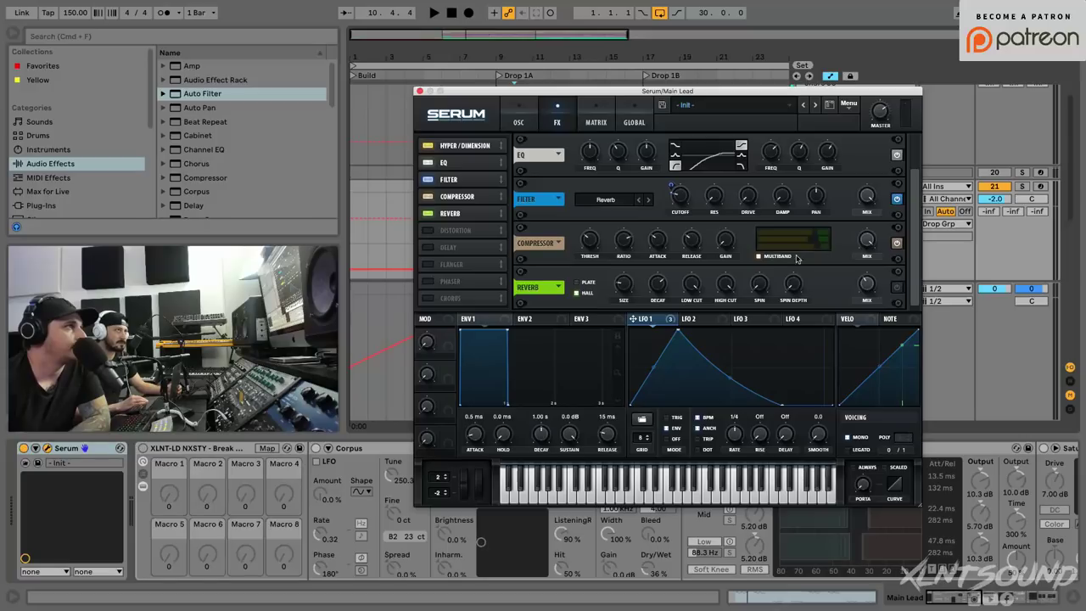
mouse_move(592, 242)
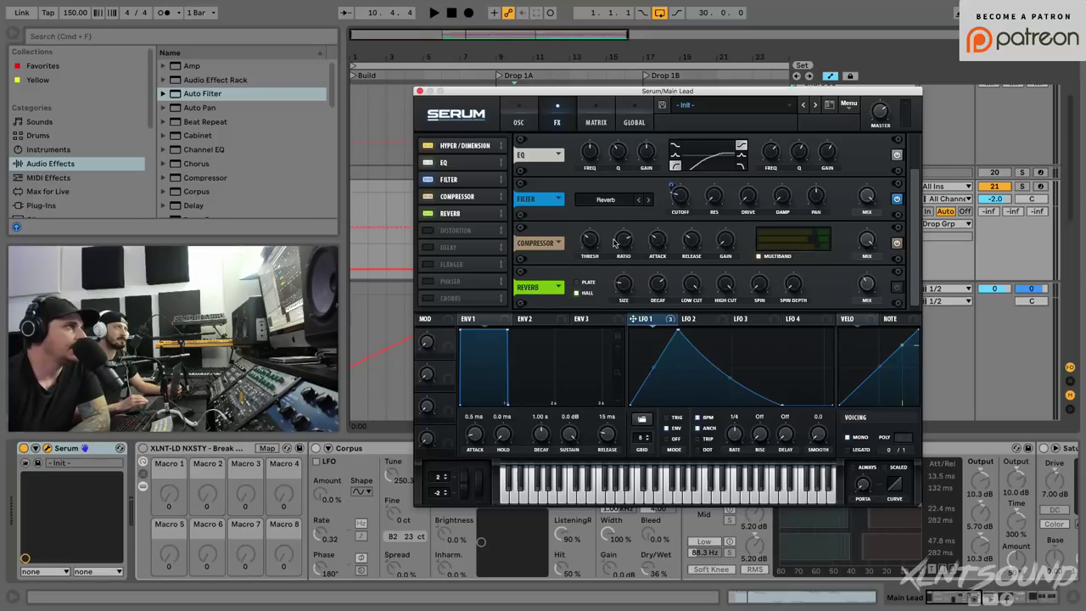
mouse_move(664, 240)
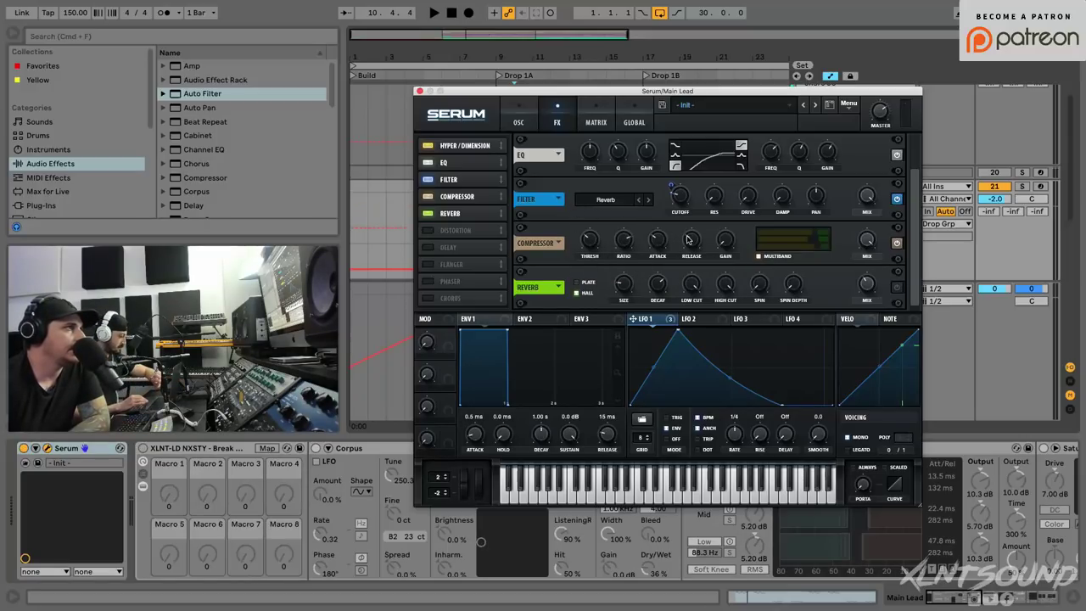
mouse_move(730, 244)
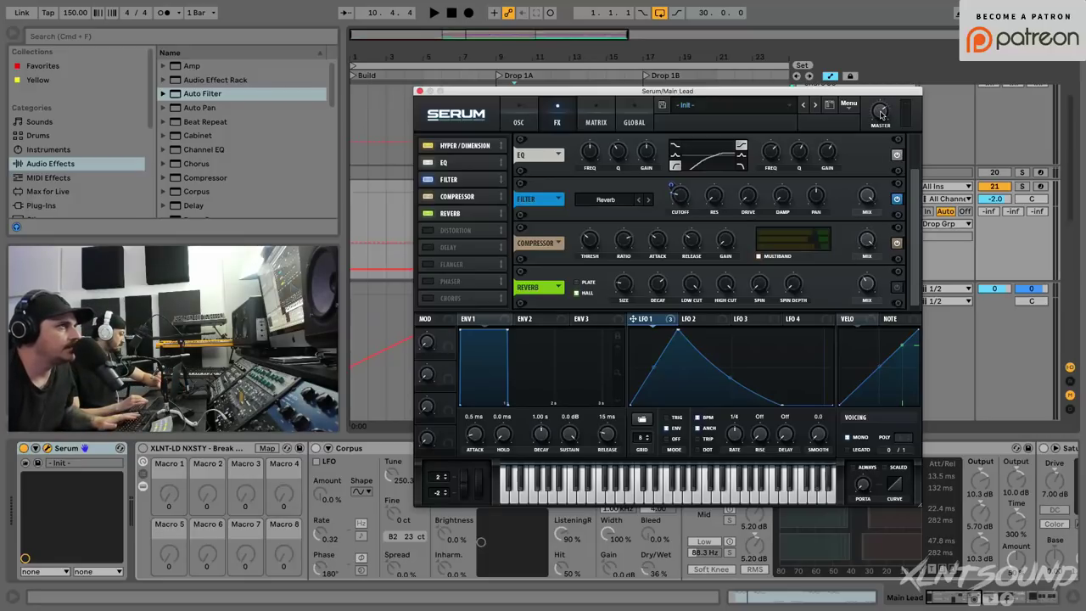
mouse_move(882, 106)
key(space)
drag(881, 102, 881, 106)
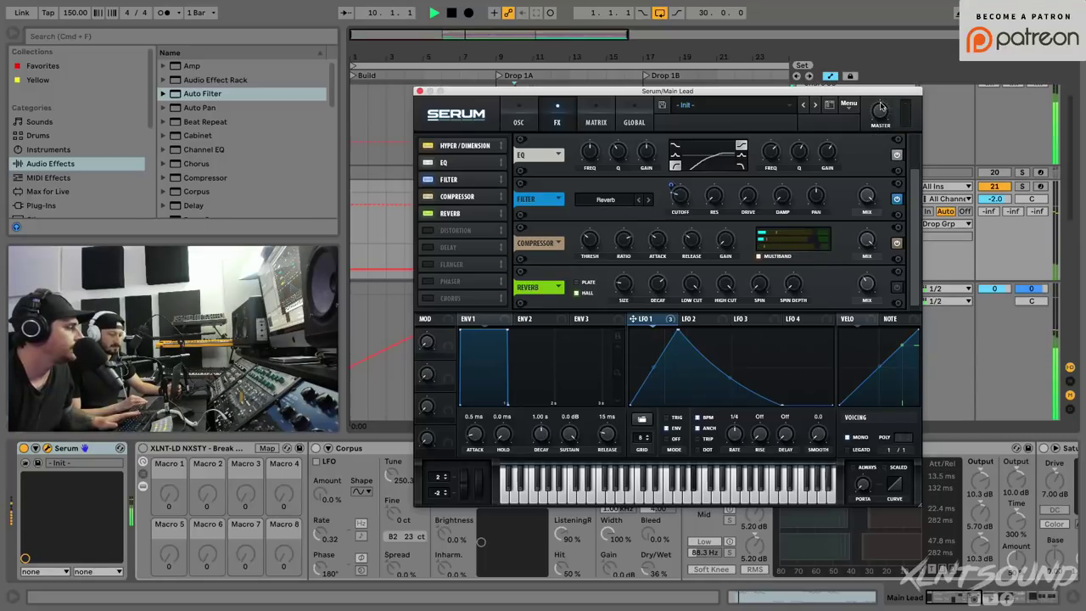
key(space)
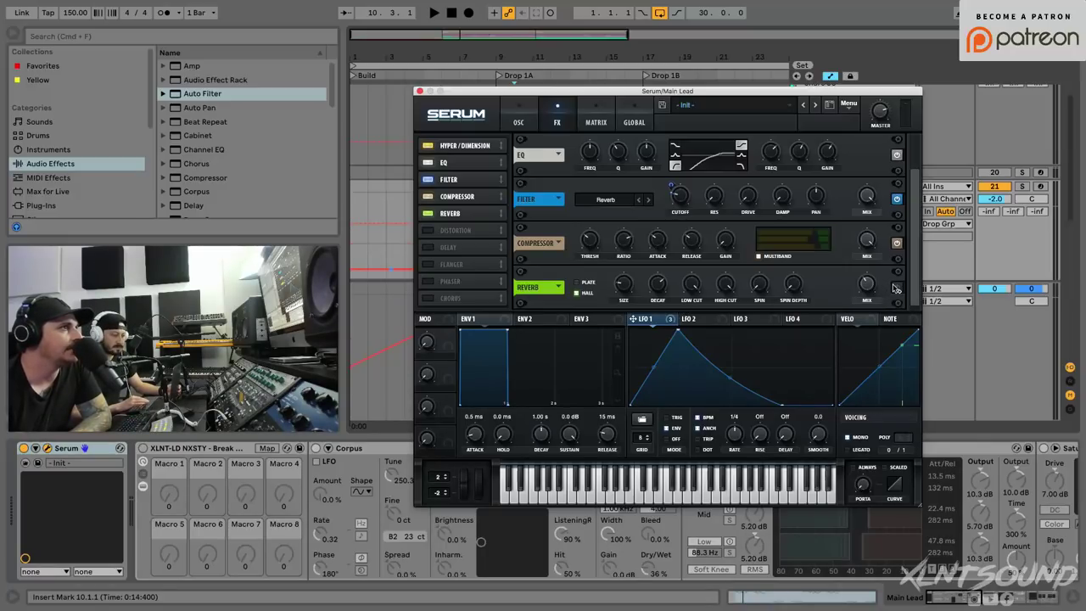
Turn on the Reverb effect, assign LFO 1 to its mix, audition the lead and close the Serum window.
drag(673, 324, 865, 283)
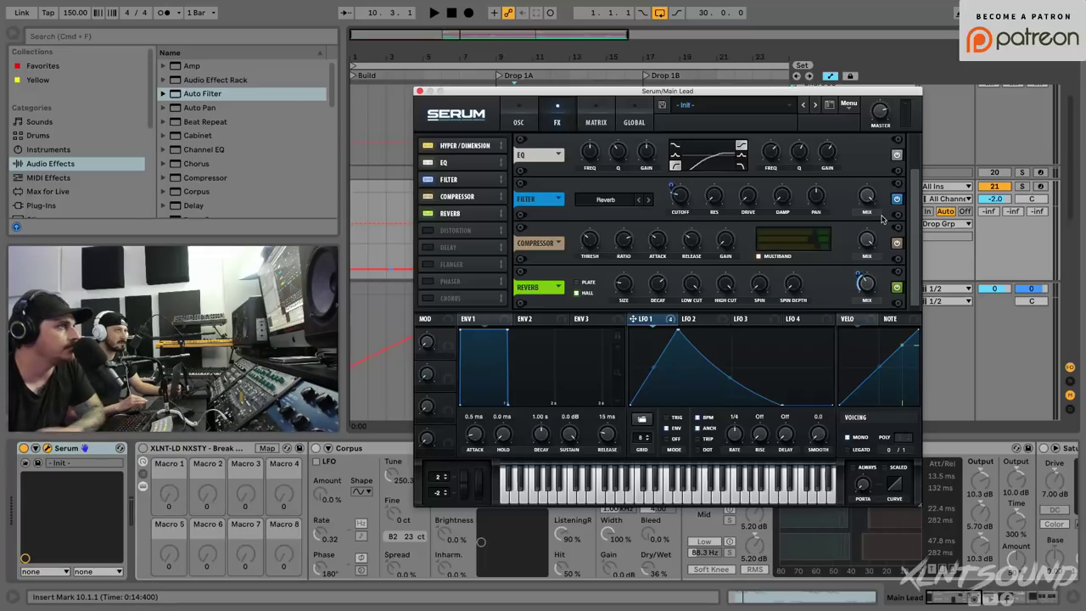
key(space)
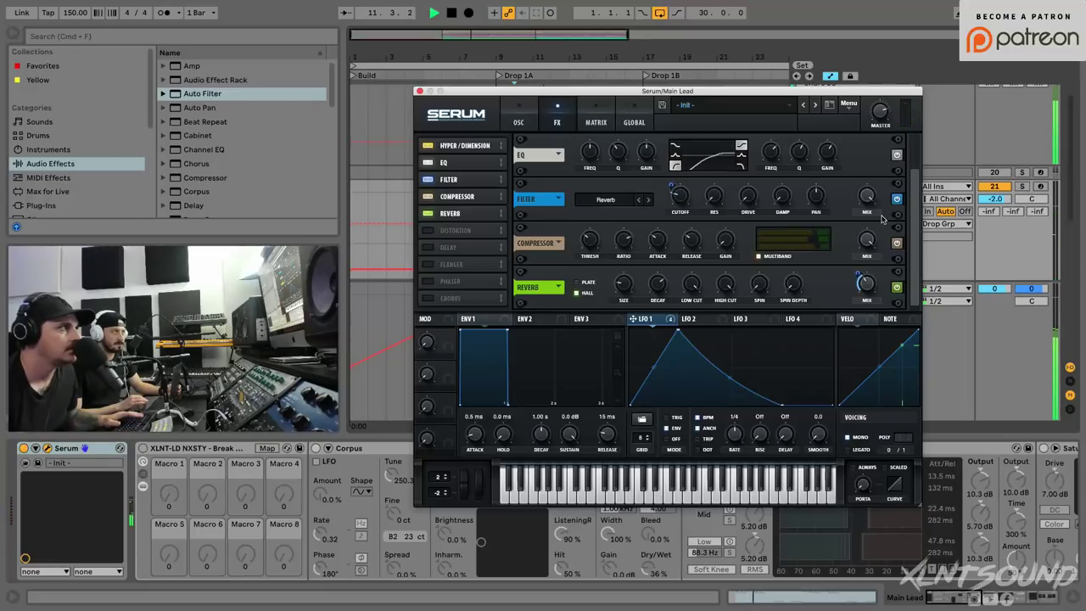
key(space)
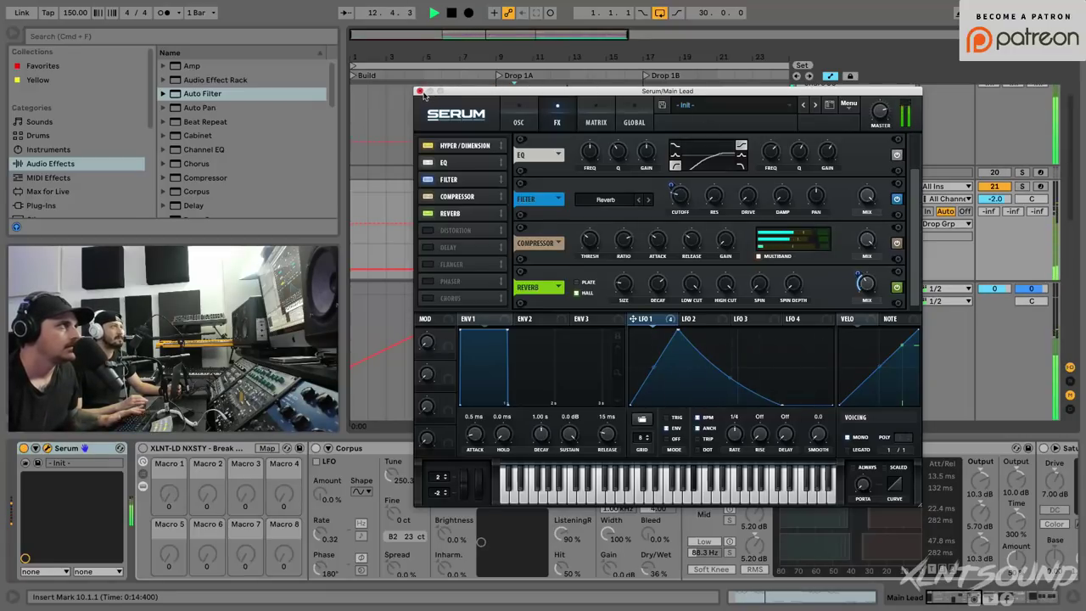
click(420, 91)
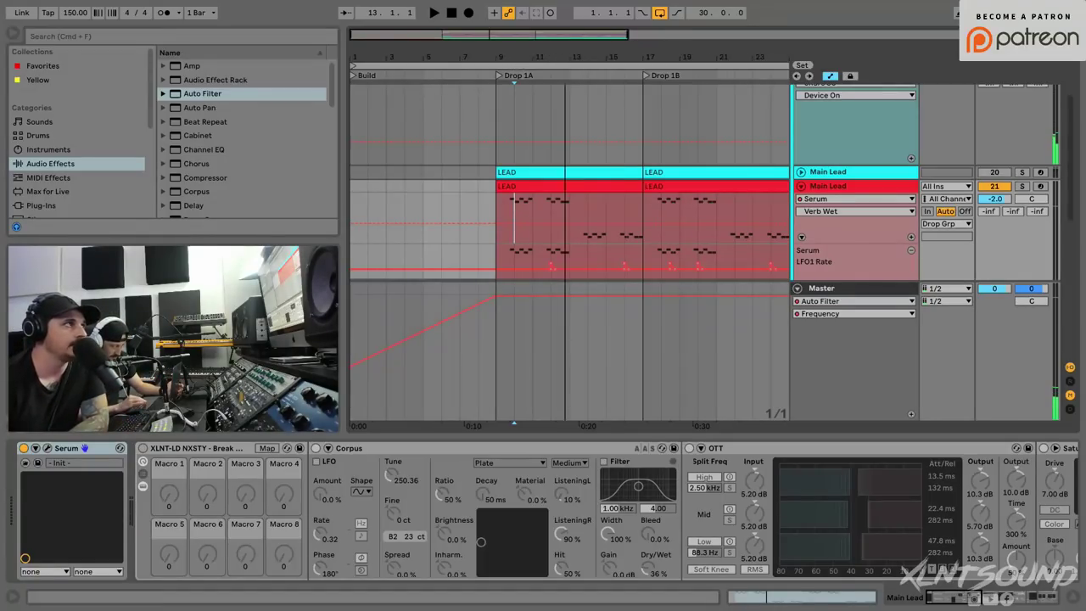
Zoom out the arrangement and play the Misc - Laugh and Misc - Uhh clips in Drop 1A.
drag(475, 59, 477, 34)
scroll(484, 260, down, 5)
scroll(484, 260, down, 5)
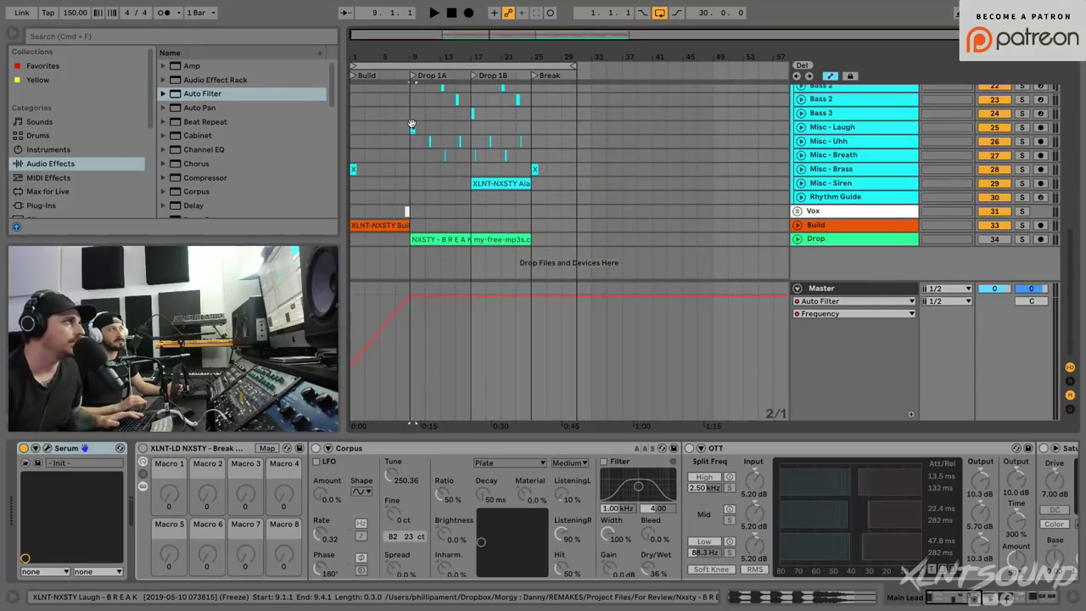
click(416, 125)
key(space)
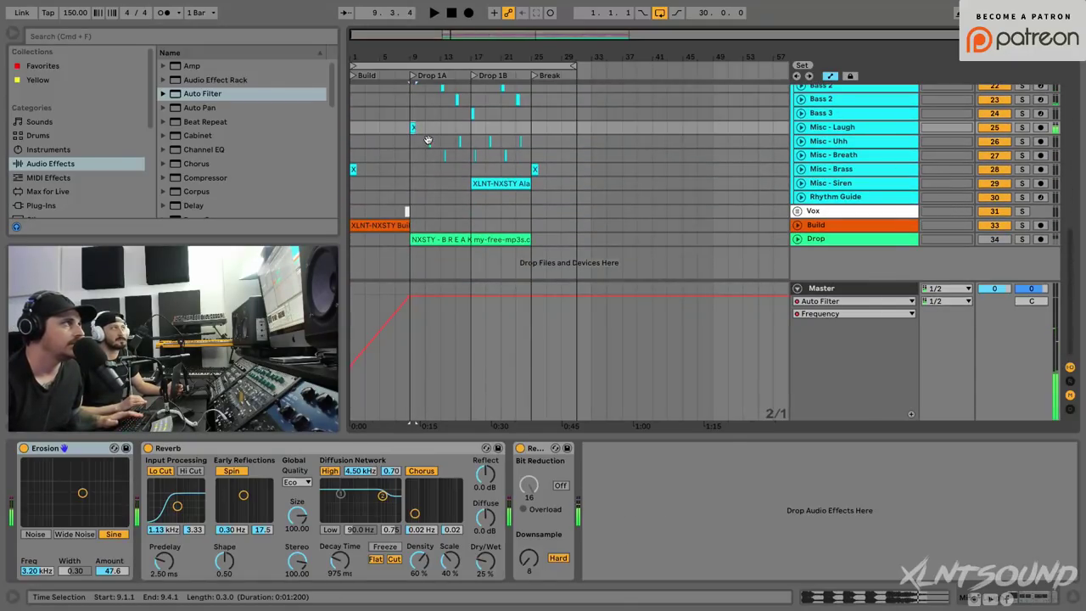
click(429, 140)
Play the bass sound from around bar 13 of Drop 1A, temporarily soloing its track for comparison.
click(442, 89)
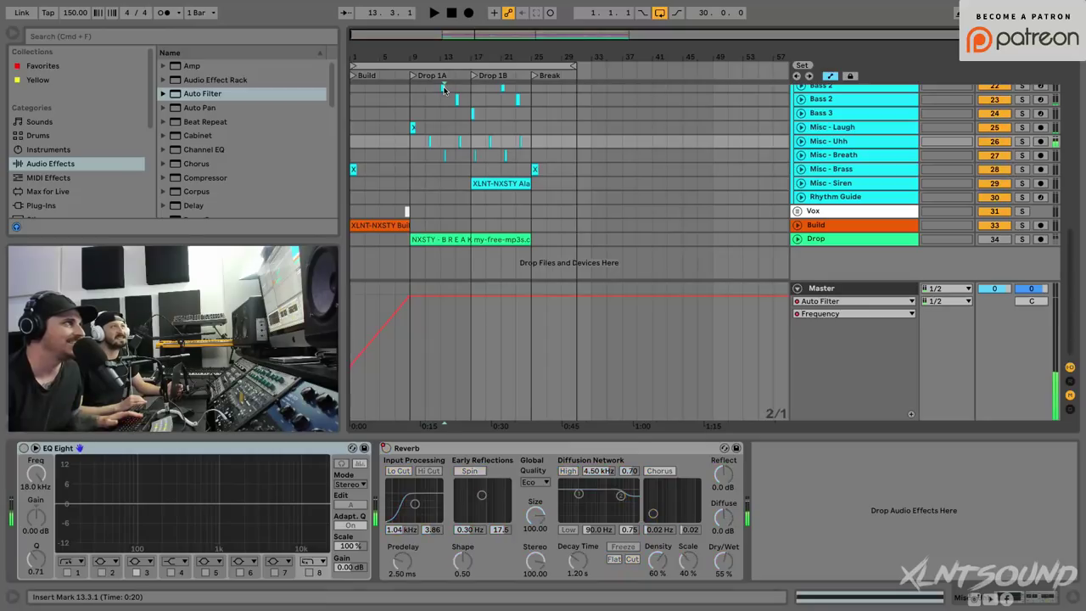
key(space)
scroll(461, 104, up, 3)
key(space)
key(space)
click(1022, 174)
key(space)
key(space)
click(1023, 174)
key(space)
key(space)
key(space)
scroll(586, 181, up, 10)
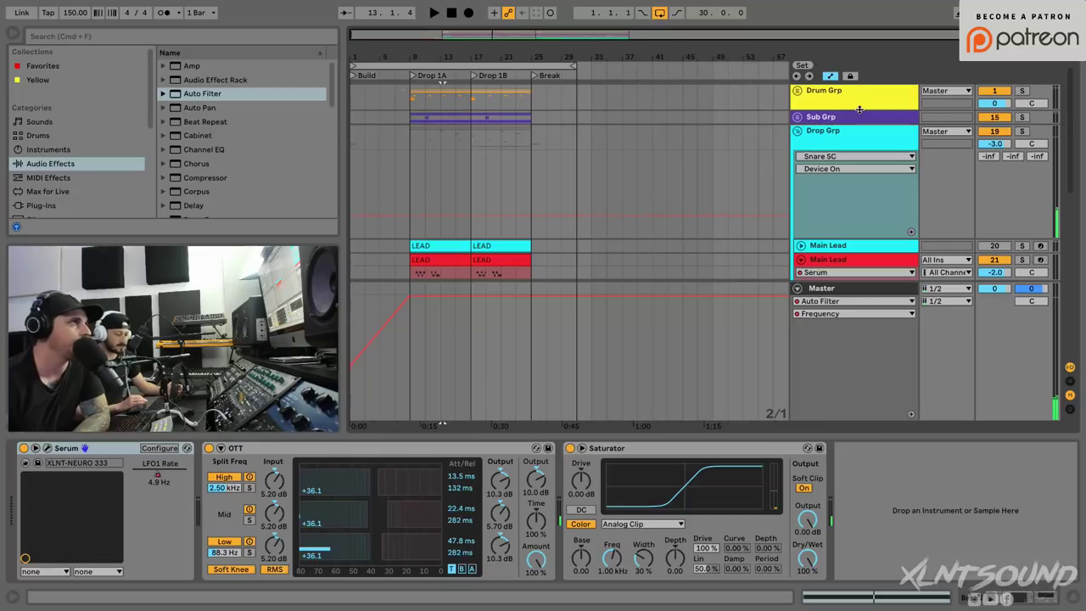
Collapse the Drop Grp, expand the Drum Grp and play the soloed drums from the start of Drop 1A.
click(797, 131)
click(796, 90)
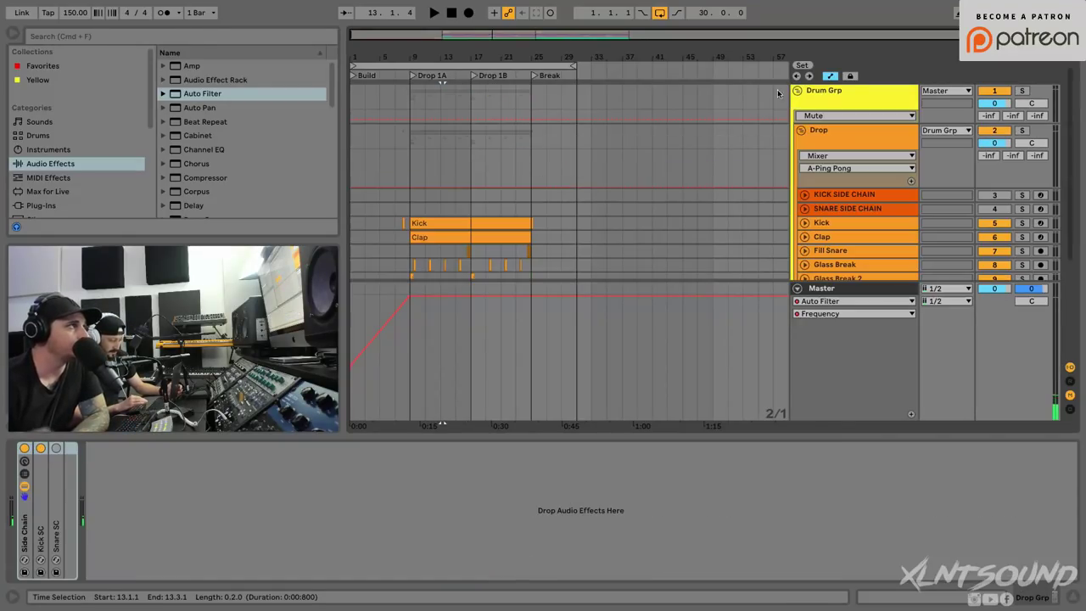
click(395, 205)
key(space)
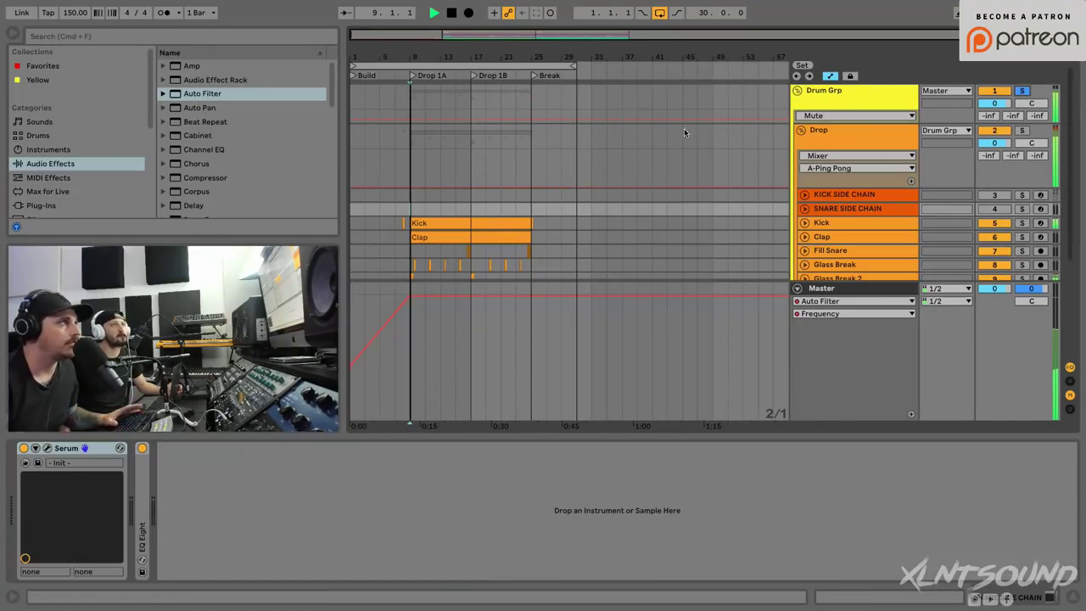
scroll(468, 146, down, 5)
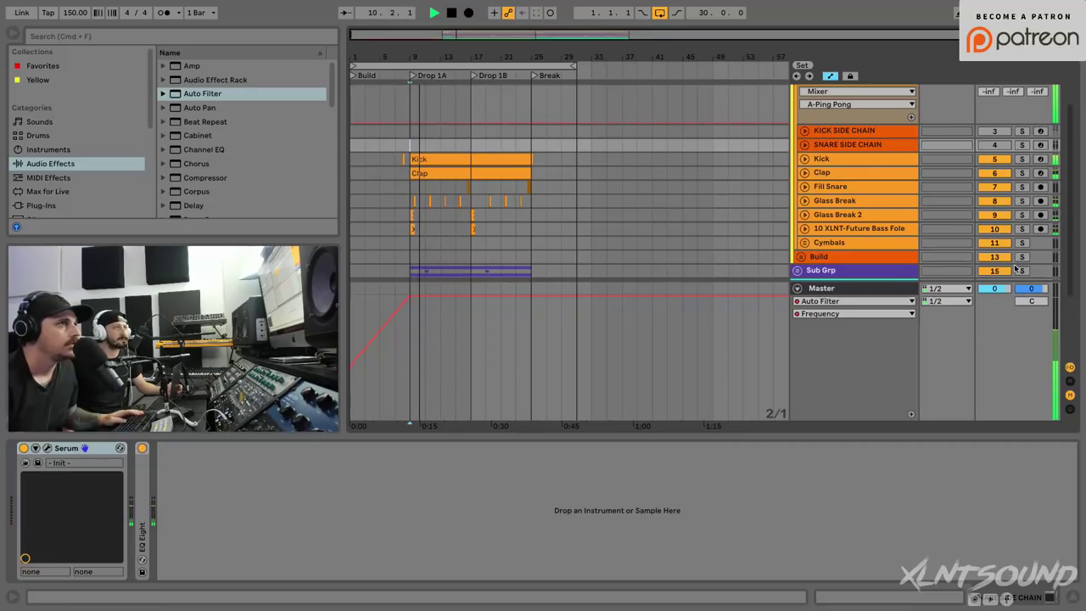
Solo and expand the Sub Grp, inspect the Sub 1 track's device chain during playback, and collapse the group again.
scroll(475, 188, down, 3)
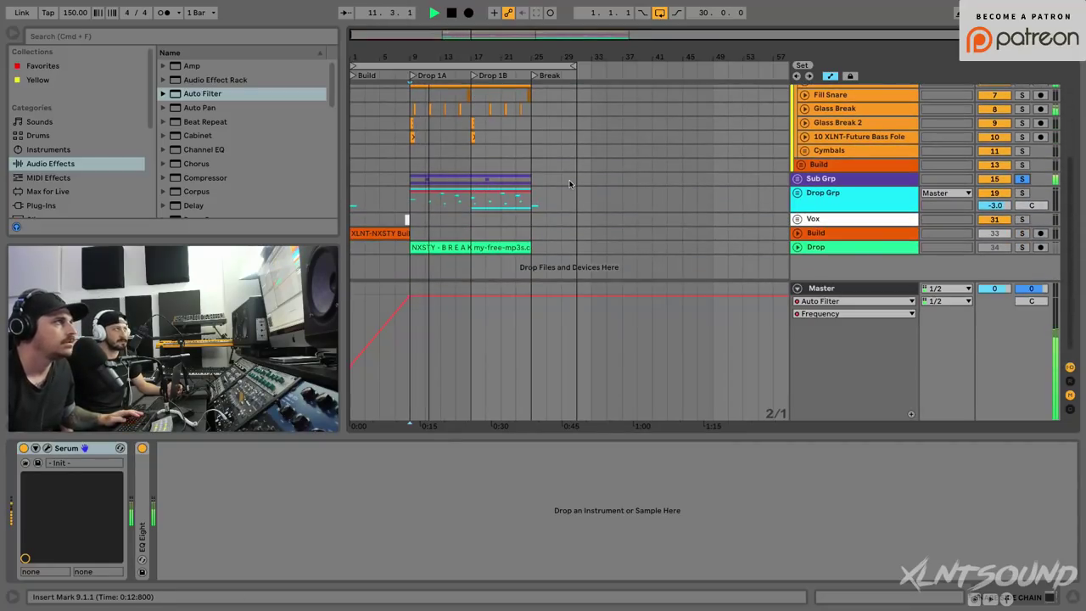
click(798, 179)
scroll(481, 176, down, 3)
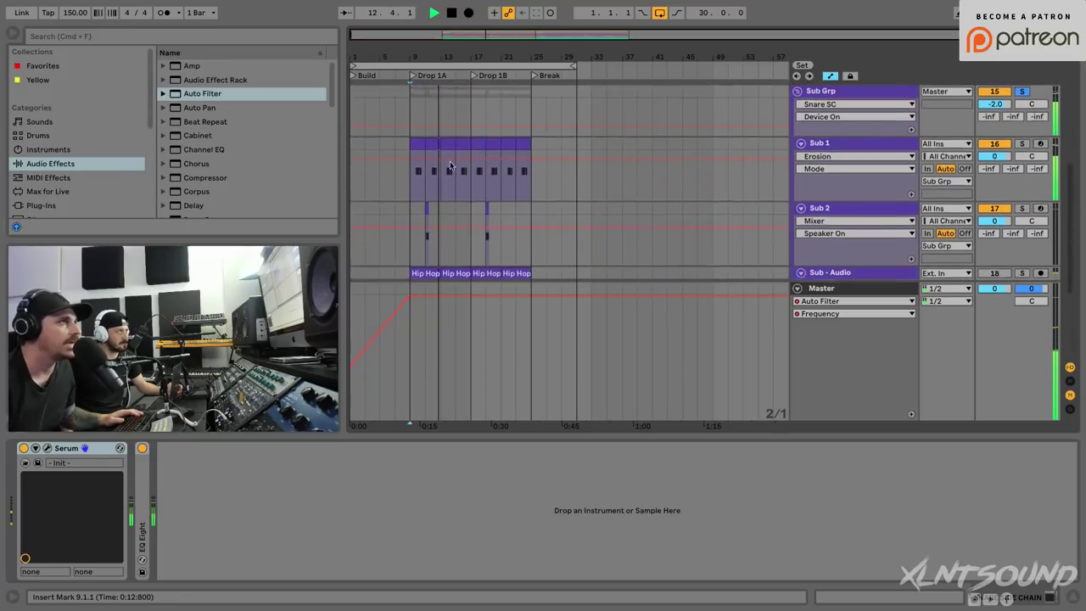
click(419, 139)
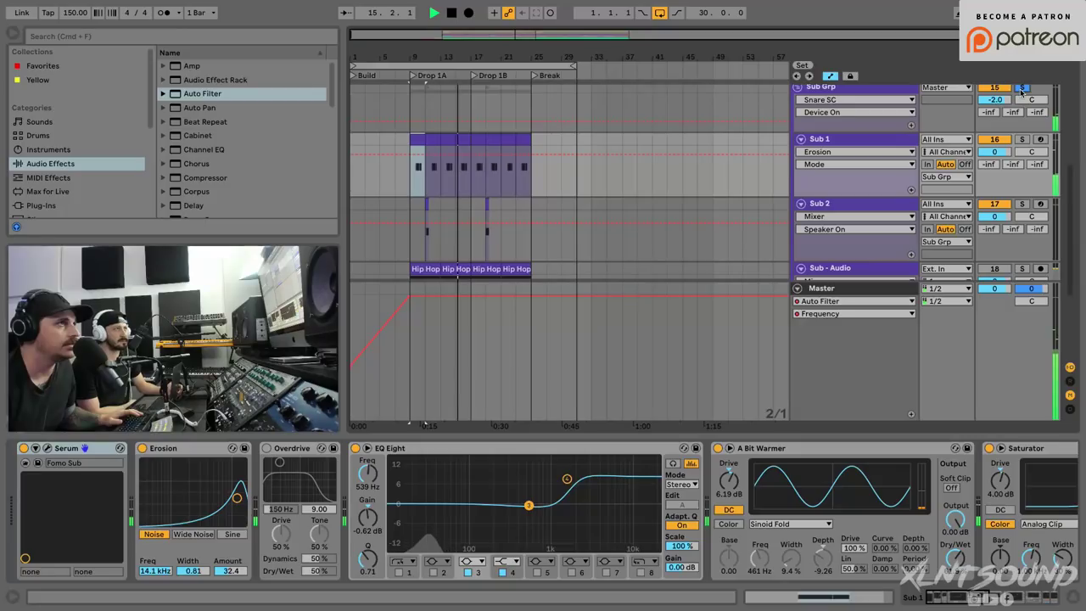
click(801, 139)
click(797, 89)
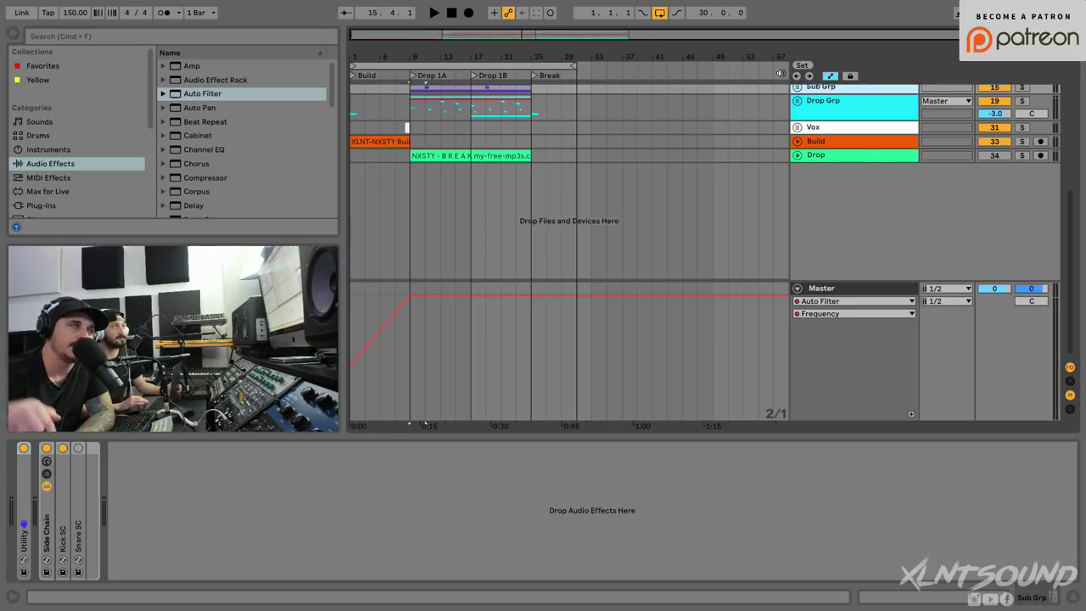
Expand the Drop Grp, select the red Main Lead track and fold its Corpus, OTT, Saturator and EQ Eight devices.
click(797, 100)
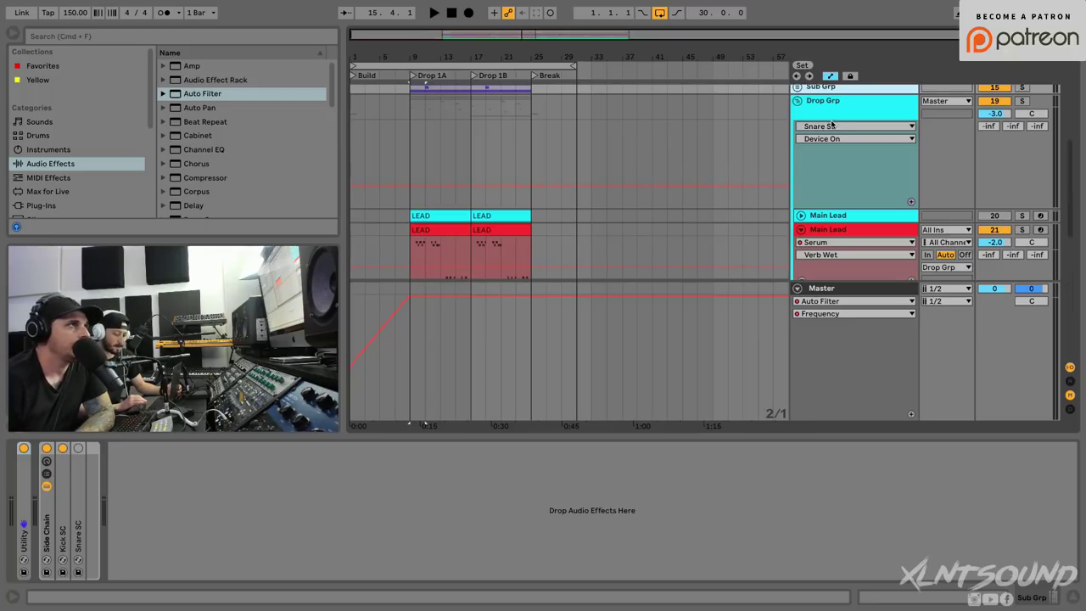
scroll(829, 126, down, 2)
click(825, 166)
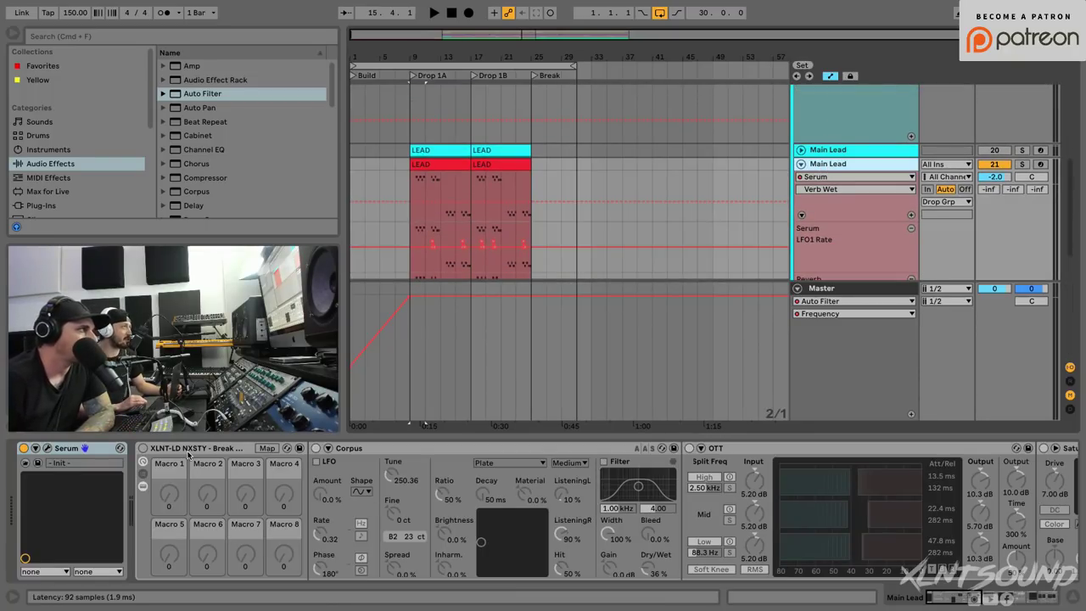
double_click(379, 452)
double_click(382, 451)
double_click(436, 453)
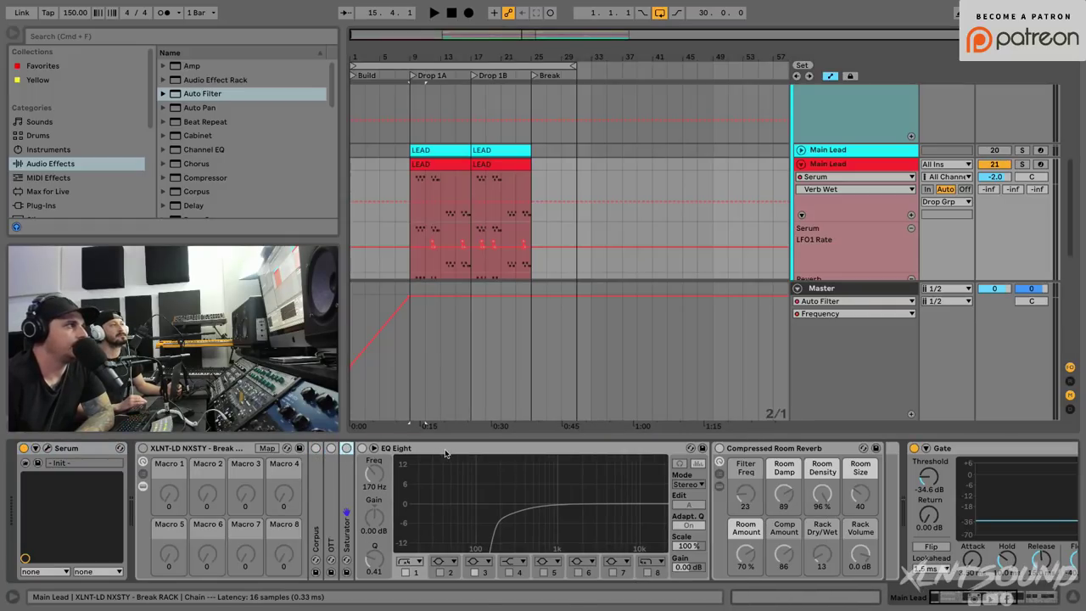
double_click(458, 452)
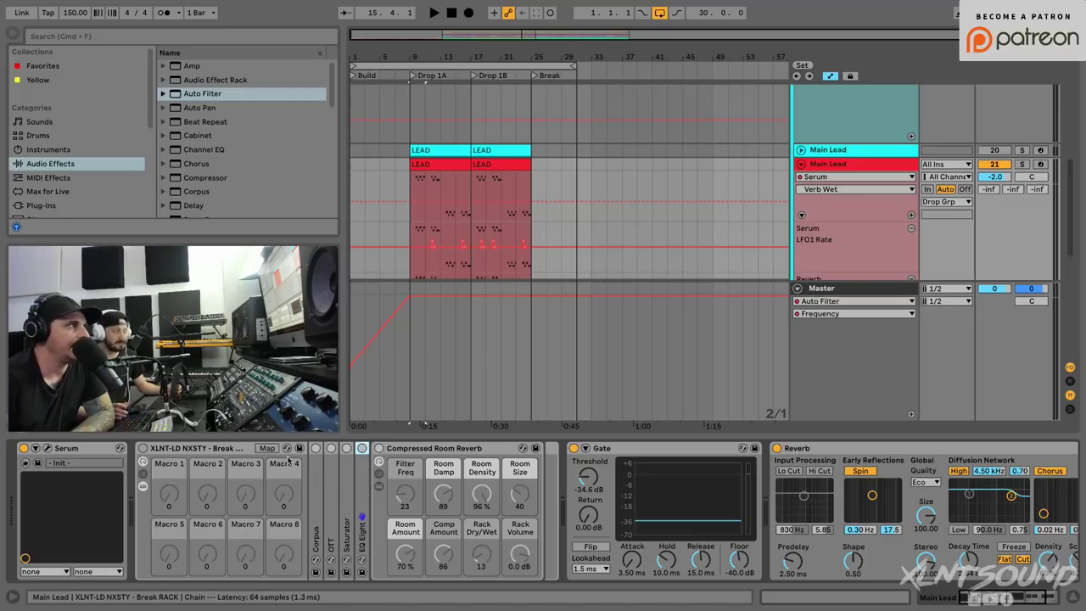
Turn on the XLNT-LD NXSTY - Break RACK and bypass its OTT, Saturator, EQ Eight and Compressed Room Reverb.
click(143, 448)
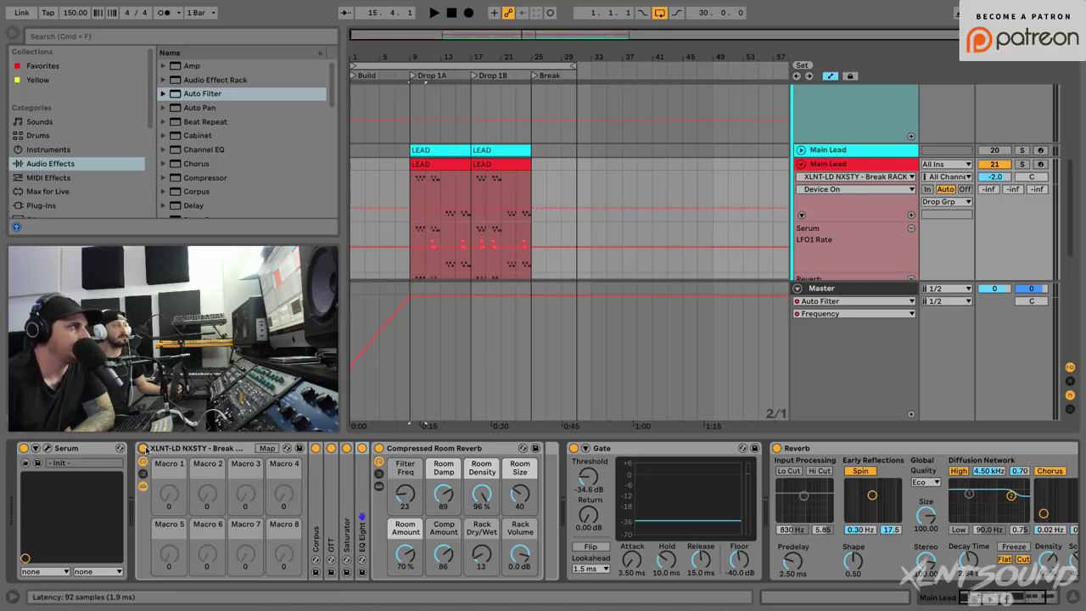
click(331, 448)
click(346, 447)
click(362, 448)
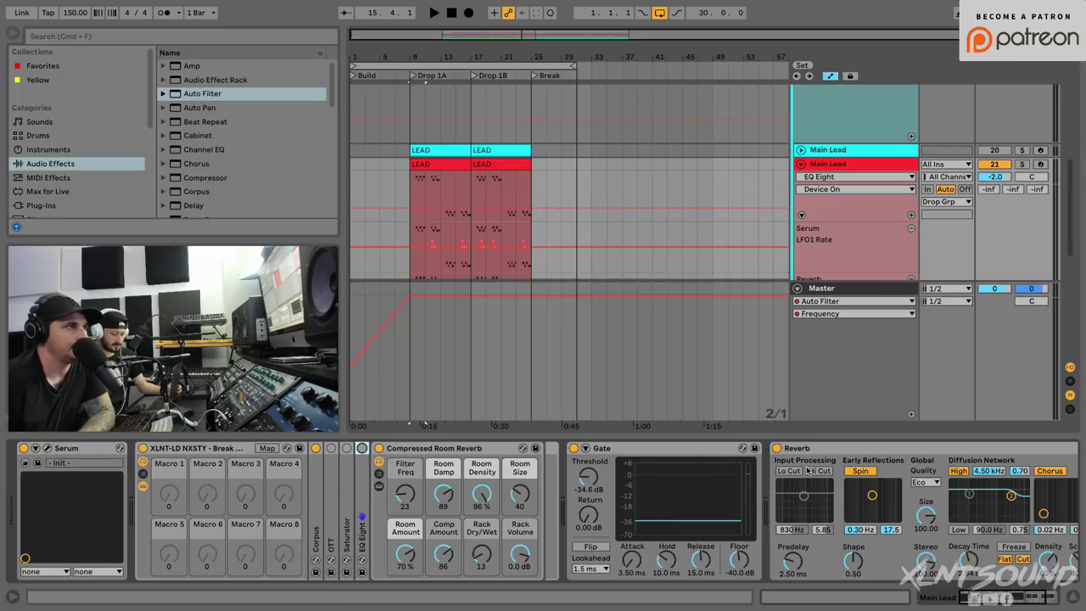
scroll(808, 469, right, 3)
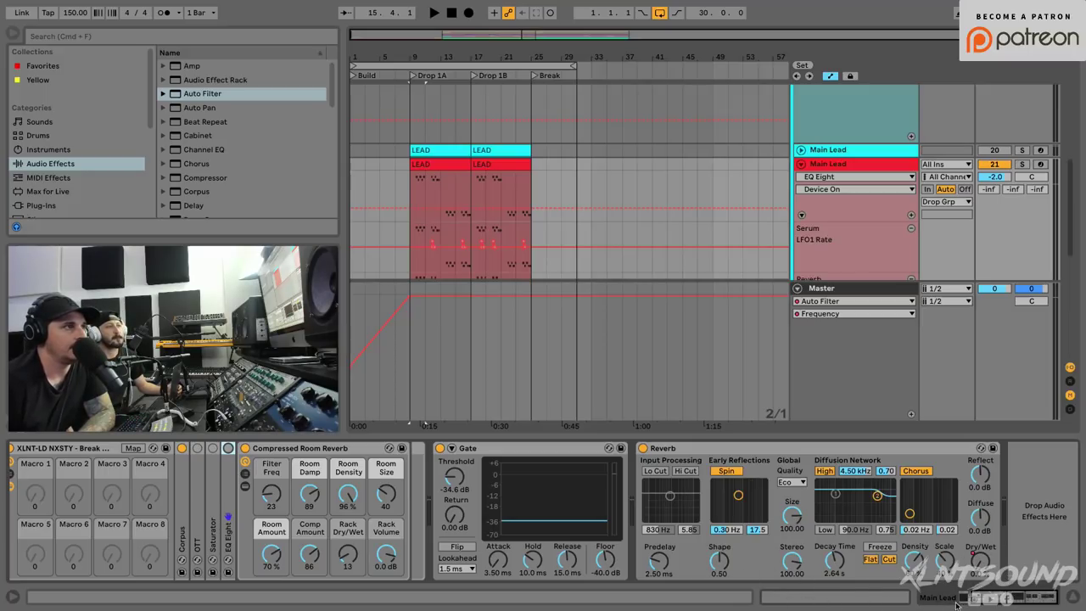
scroll(766, 553, left, 3)
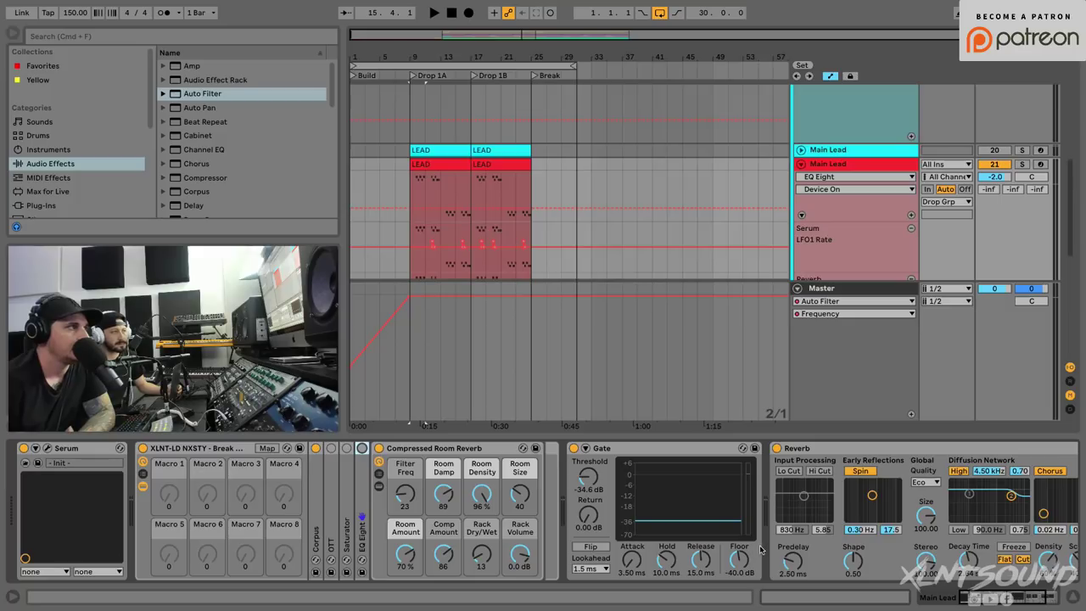
click(379, 448)
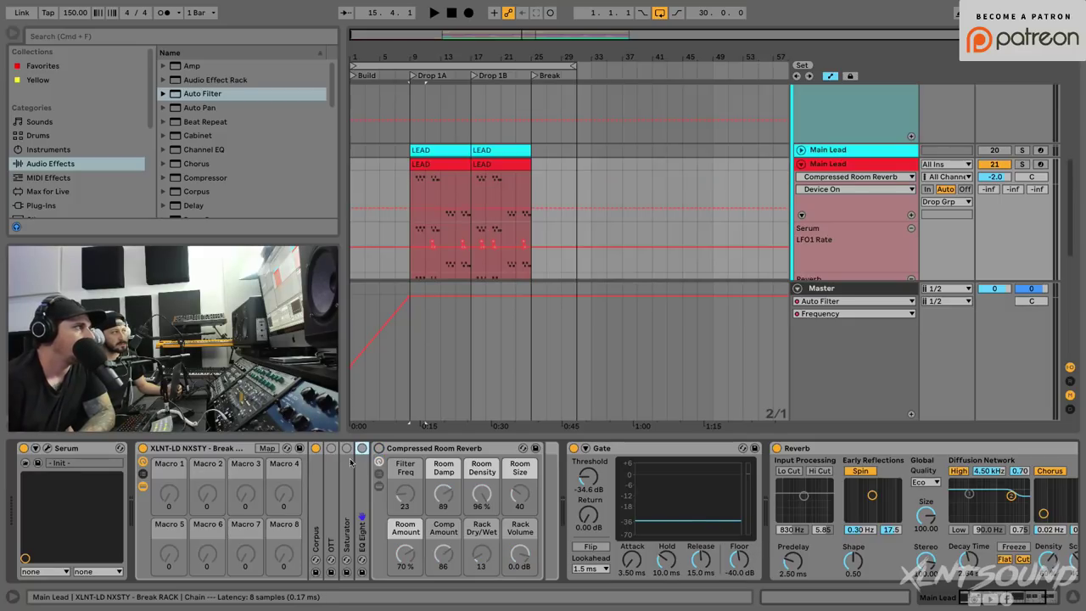
Unfold Corpus, check its resonance type and play the lead, comparing it with Corpus off and on.
double_click(314, 481)
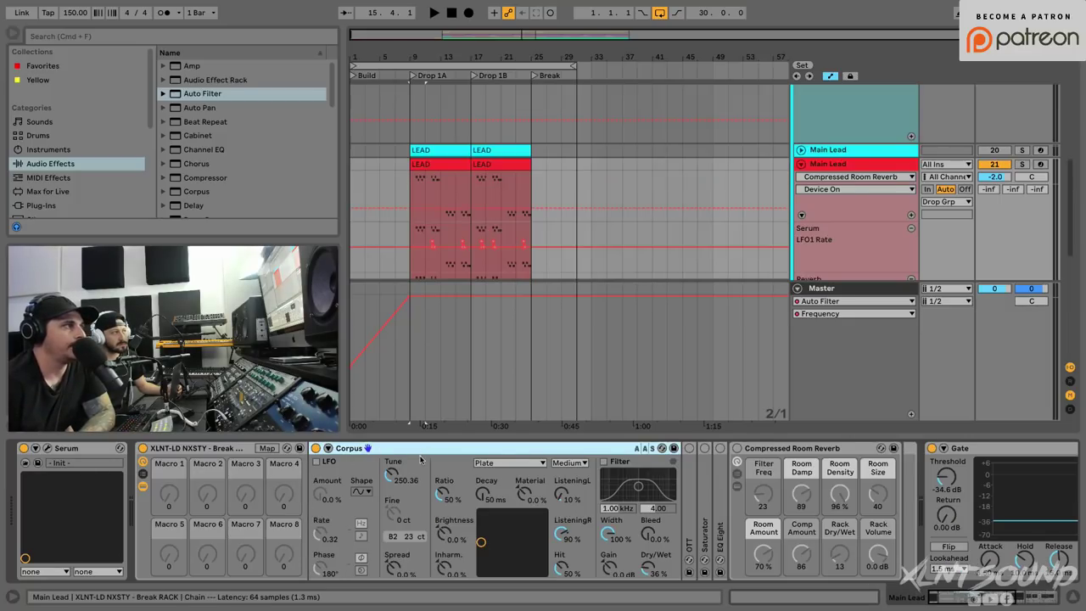
click(518, 466)
click(518, 466)
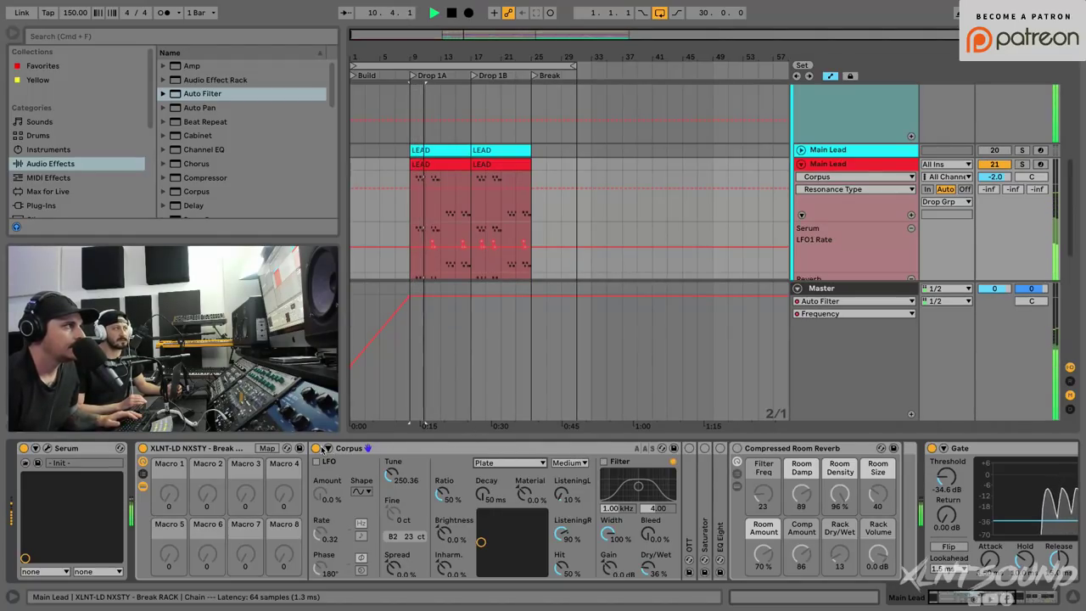
click(317, 448)
click(316, 448)
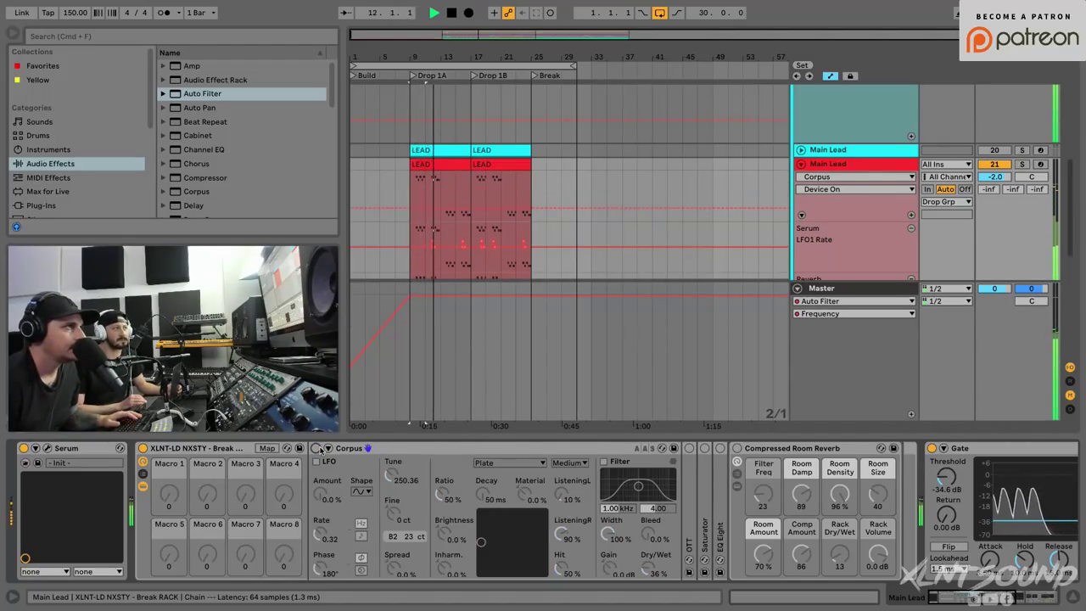
key(space)
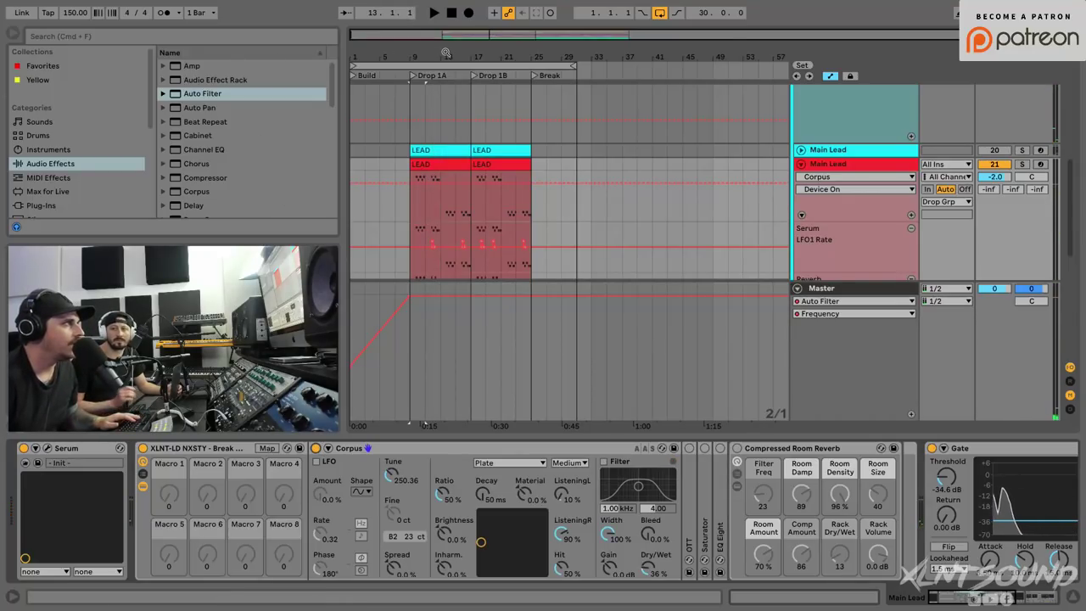
Turn on and unfold the OTT on the Main Lead, and play the lead from bar 10 to hear it.
drag(442, 55, 430, 213)
scroll(424, 229, left, 2)
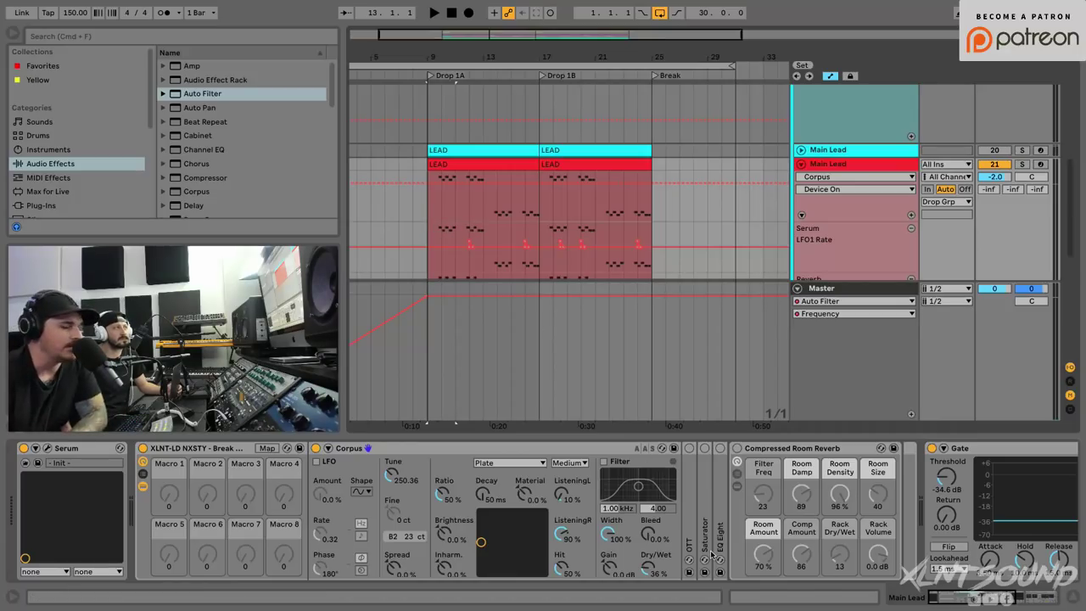
click(689, 450)
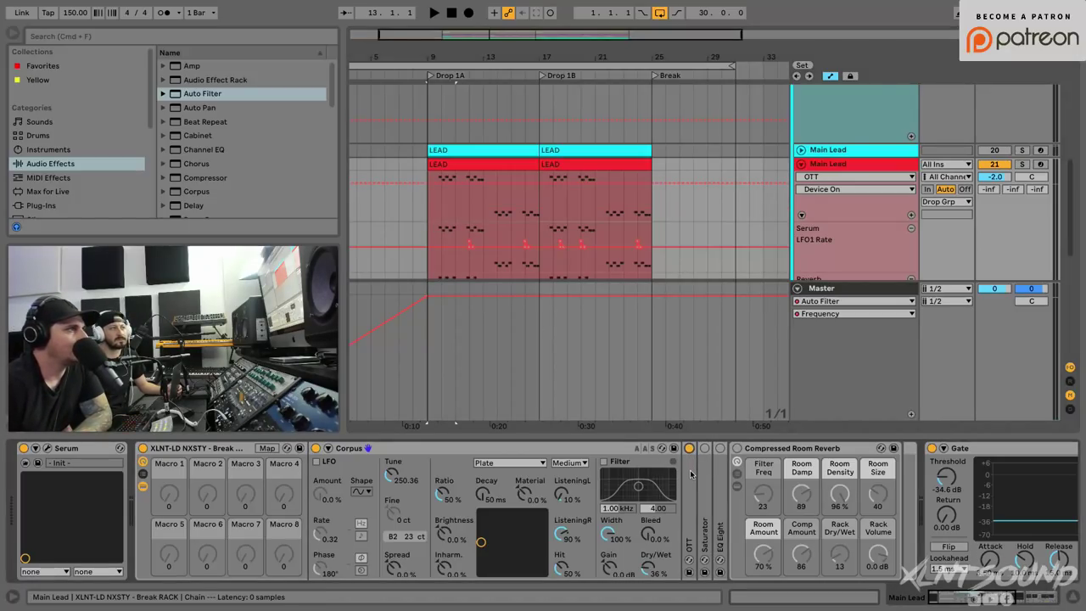
double_click(691, 473)
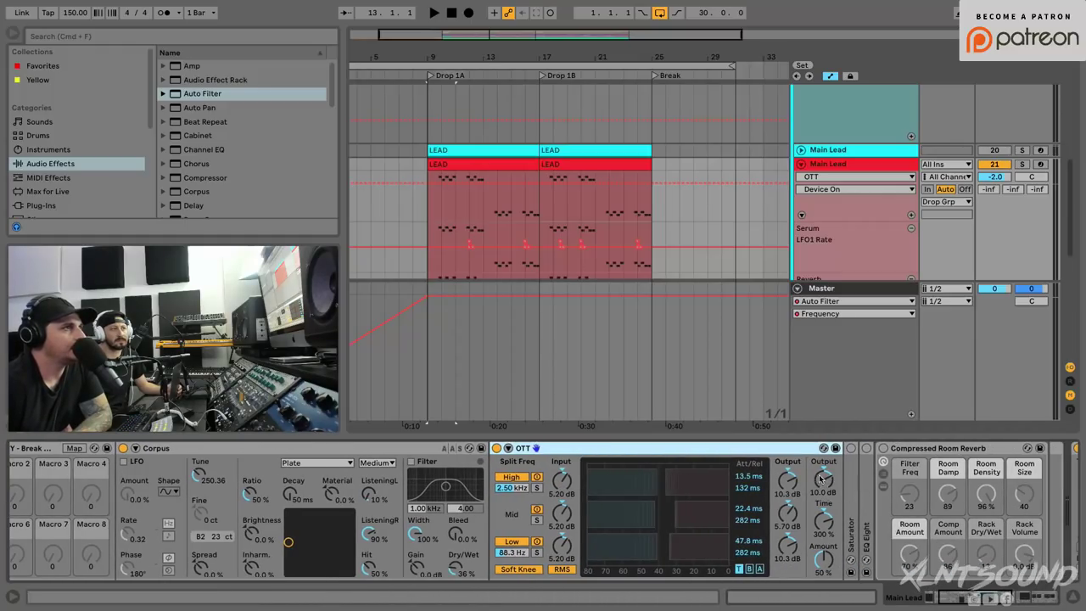
key(space)
click(435, 200)
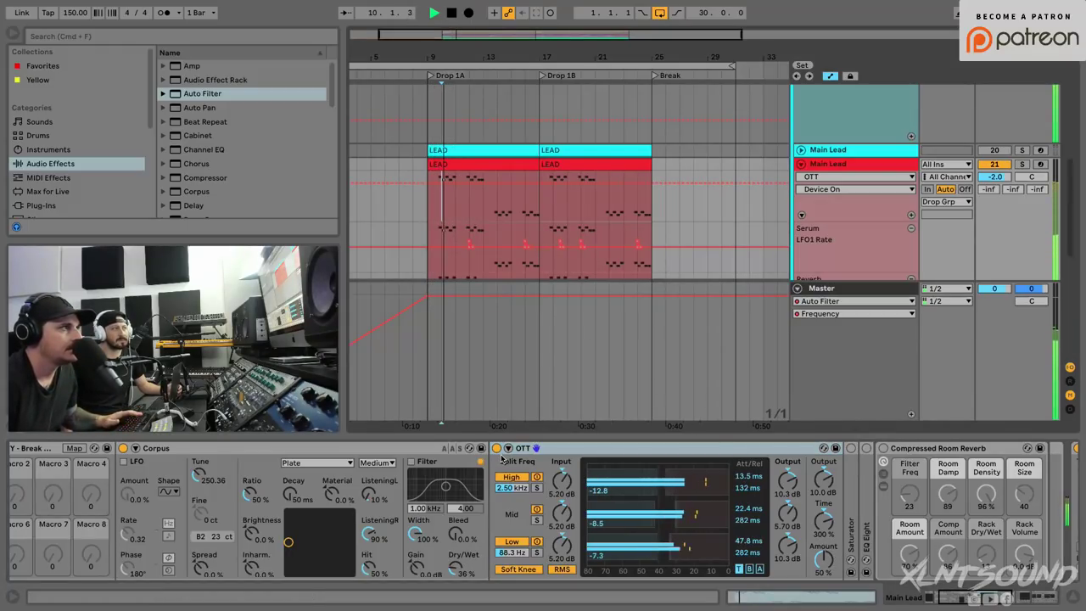
key(space)
Unfold the Saturator in the Main Lead's rack and turn it on.
click(670, 449)
scroll(674, 461, right, 2)
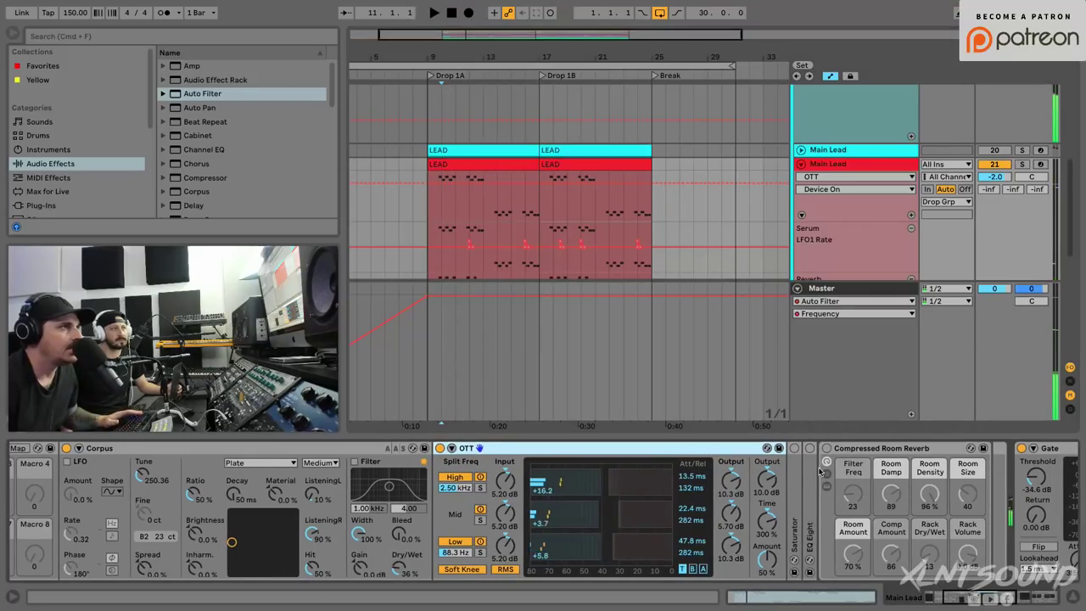
scroll(740, 453, right, 2)
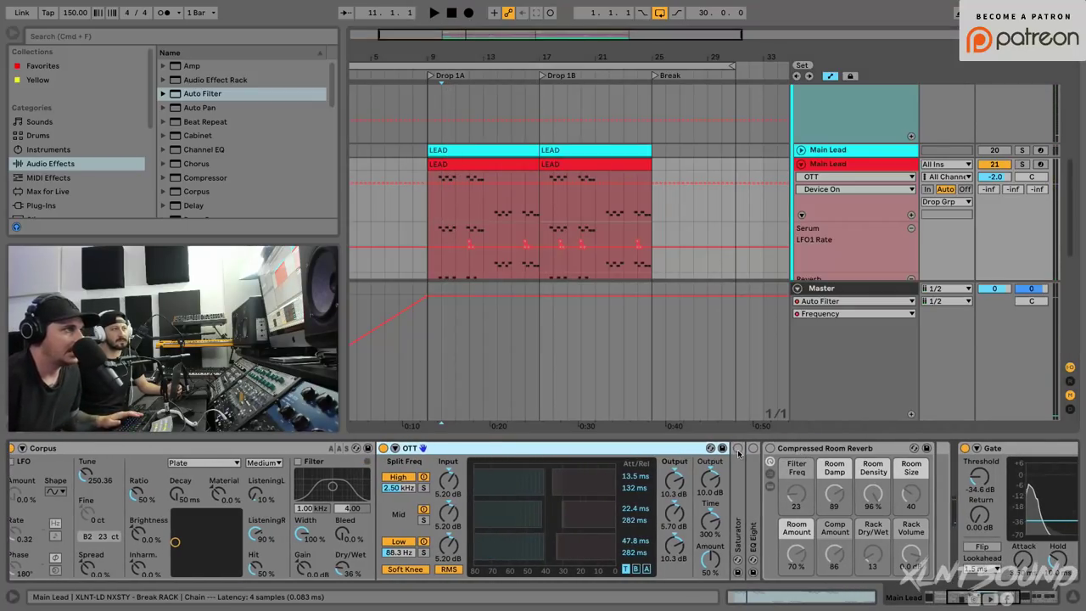
double_click(741, 453)
scroll(570, 454, right, 5)
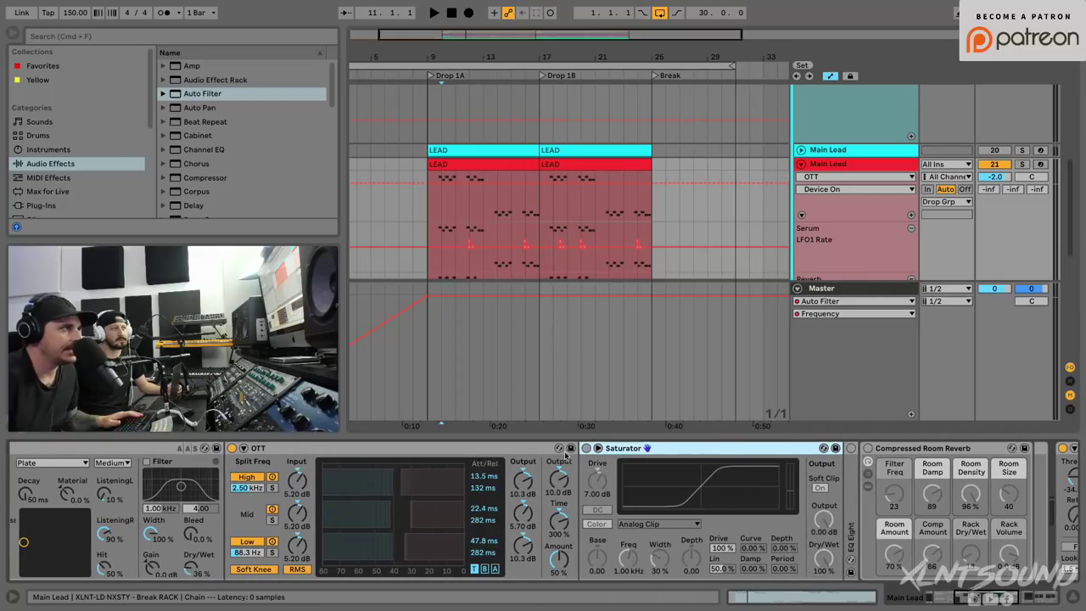
click(585, 448)
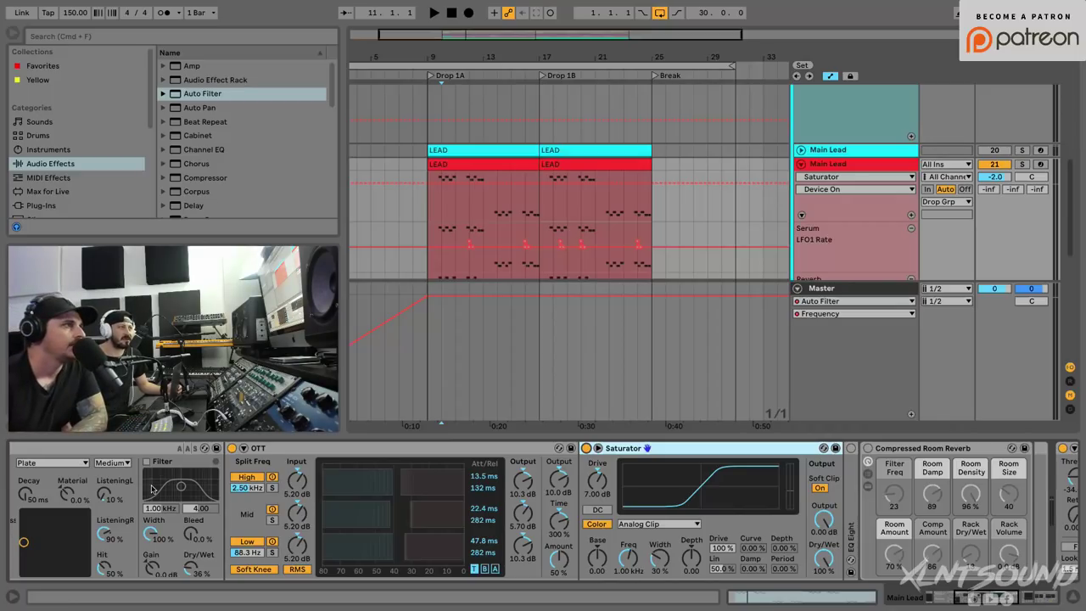
Unfold the EQ Eight in the Main Lead's rack, turn it on and play the lead from bar 10.
scroll(152, 490, right, 2)
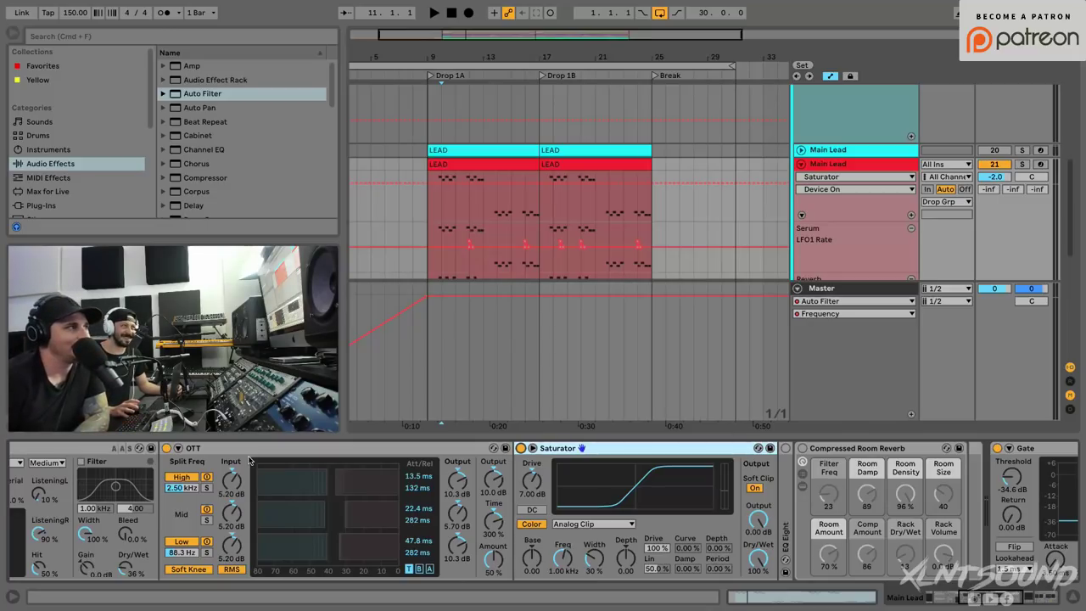
double_click(788, 496)
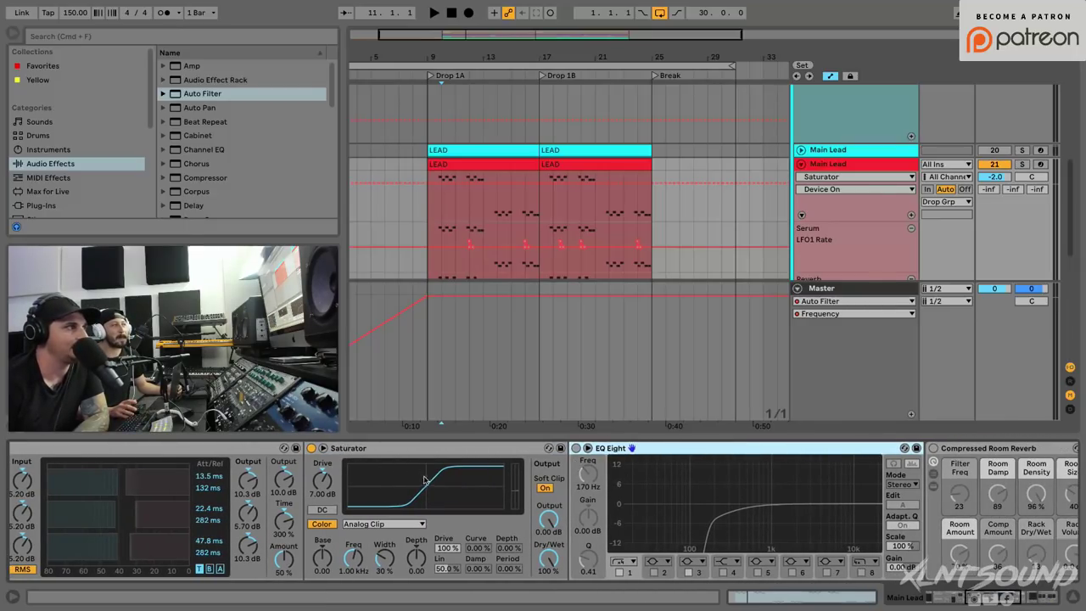
click(582, 449)
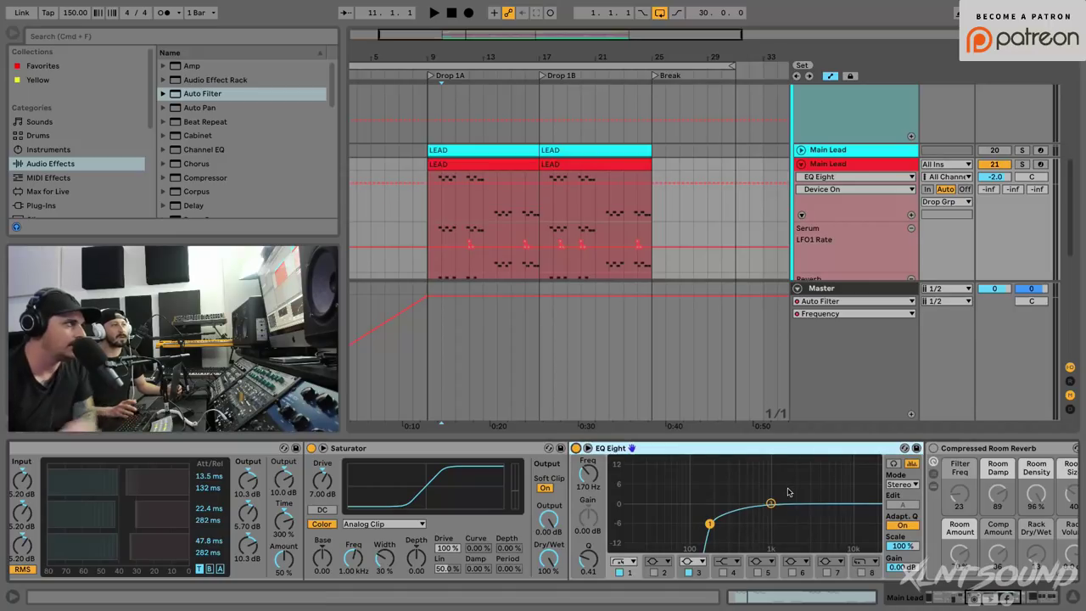
key(space)
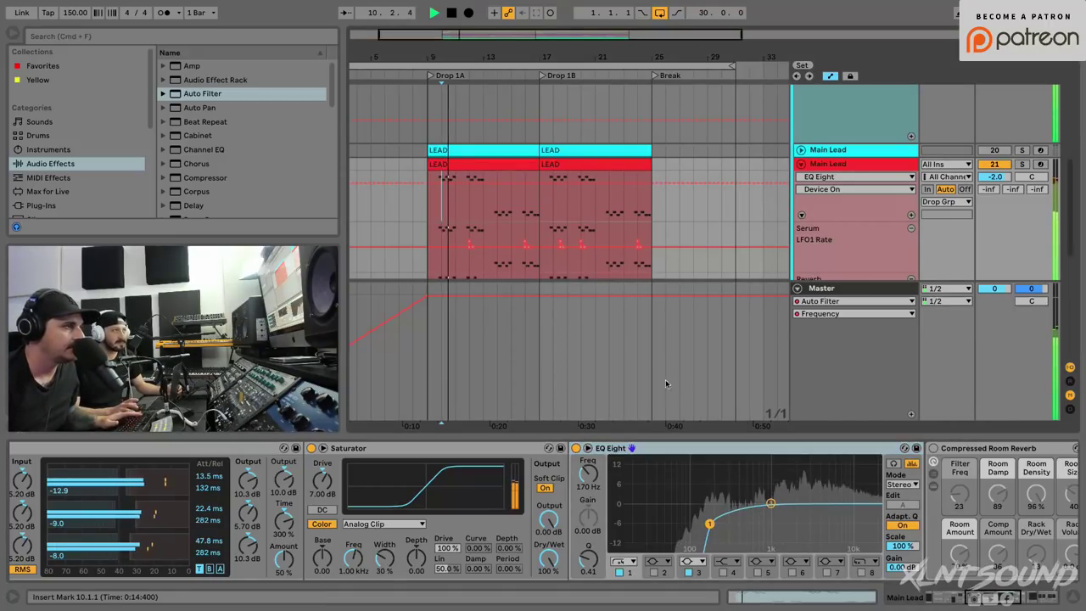
key(space)
Turn on the Compressed Room Reverb in the Main Lead's rack and show its chain list.
scroll(744, 456, right, 5)
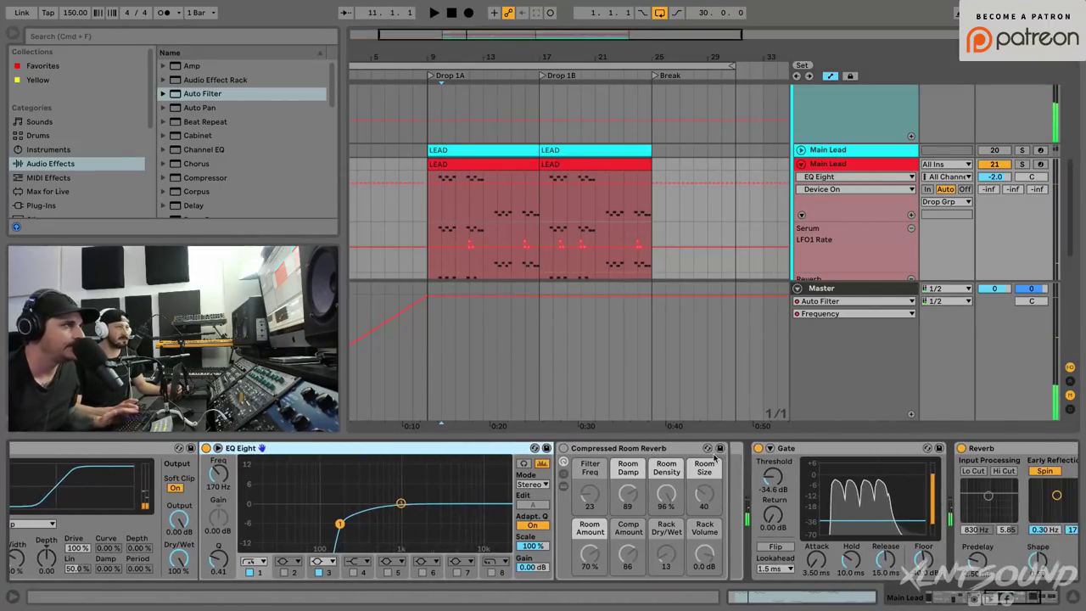
scroll(736, 457, right, 2)
click(538, 449)
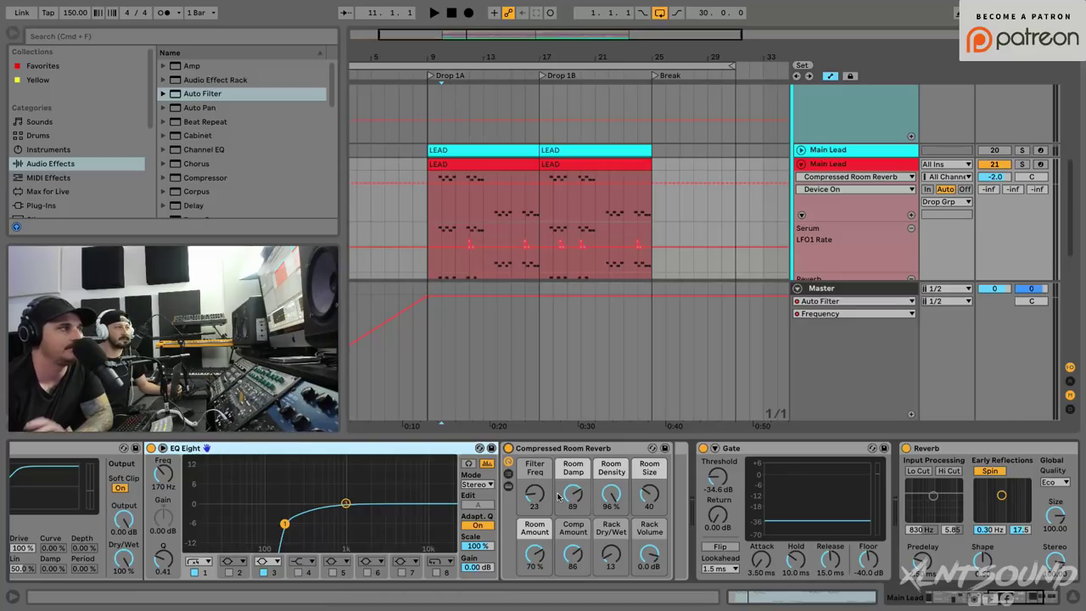
click(508, 473)
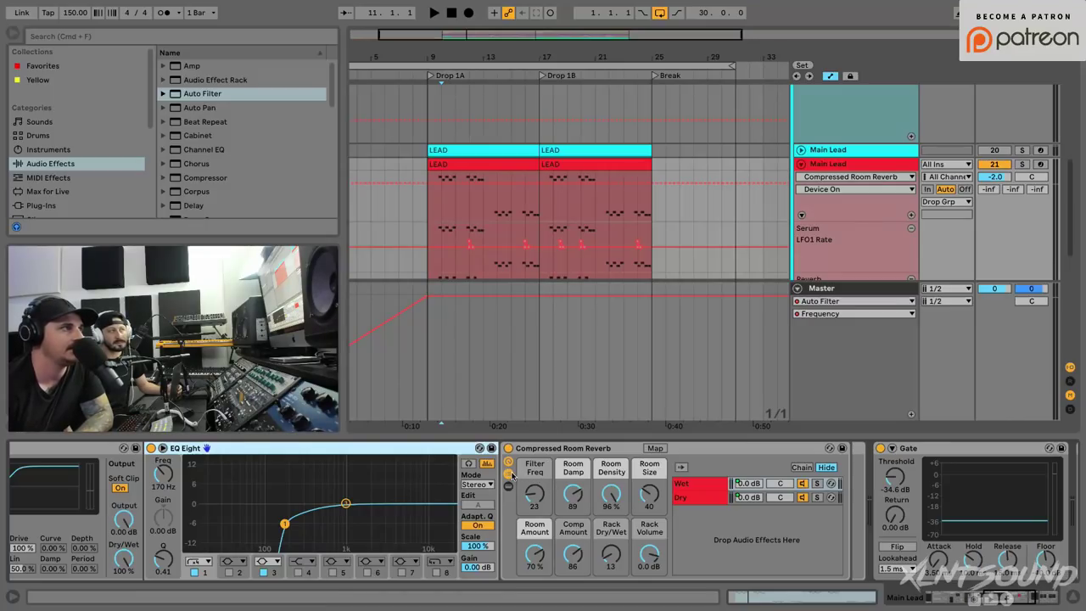
Examine the devices in the Wet and Dry chains of the Compressed Room Reverb, ending on the Wet chain.
click(696, 484)
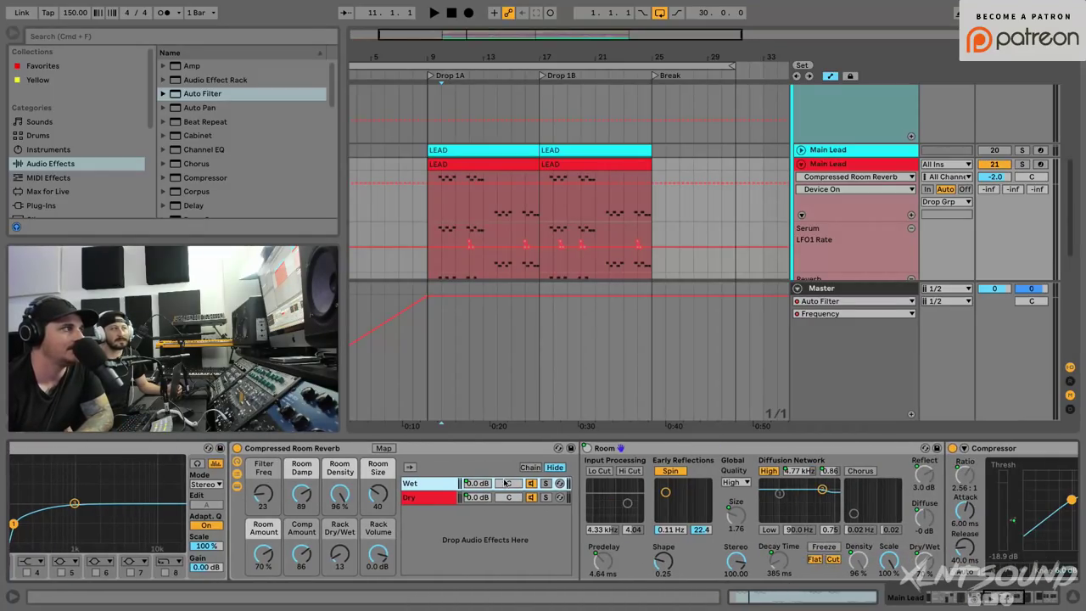
click(442, 498)
click(425, 484)
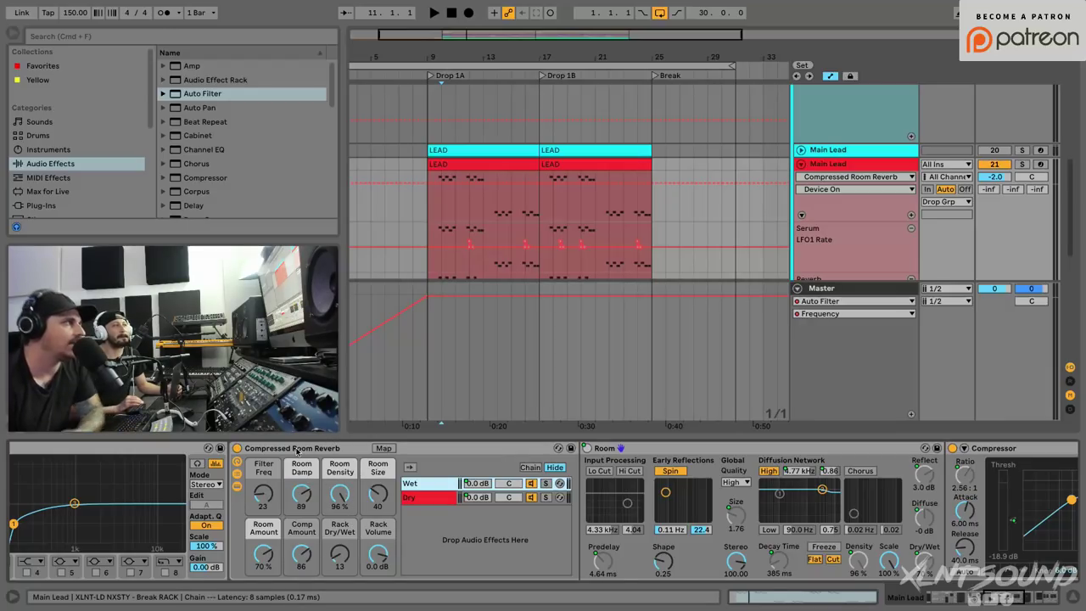
Play the lead from bar 10 with the Compressed Room Reverb off and with it on again to compare the sound.
key(space)
click(237, 447)
key(space)
key(space)
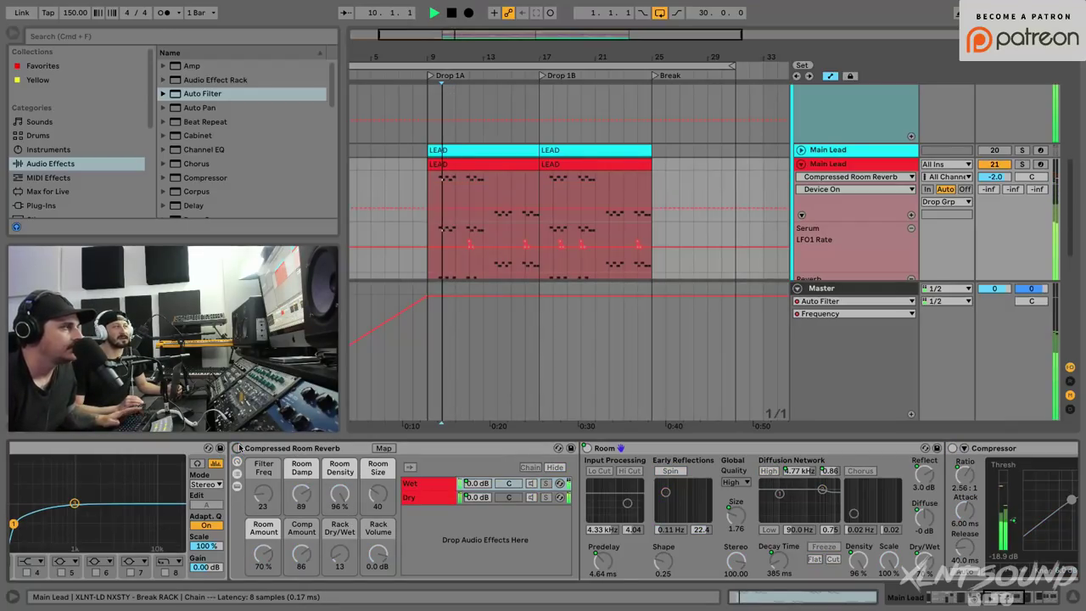
click(238, 448)
key(space)
key(space)
key(space)
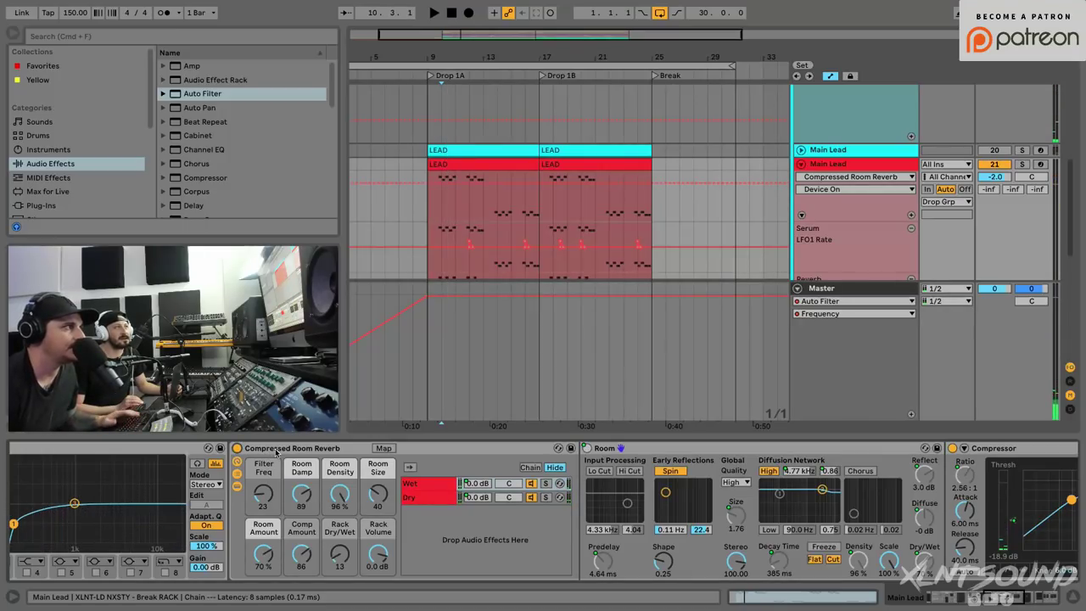
double_click(275, 450)
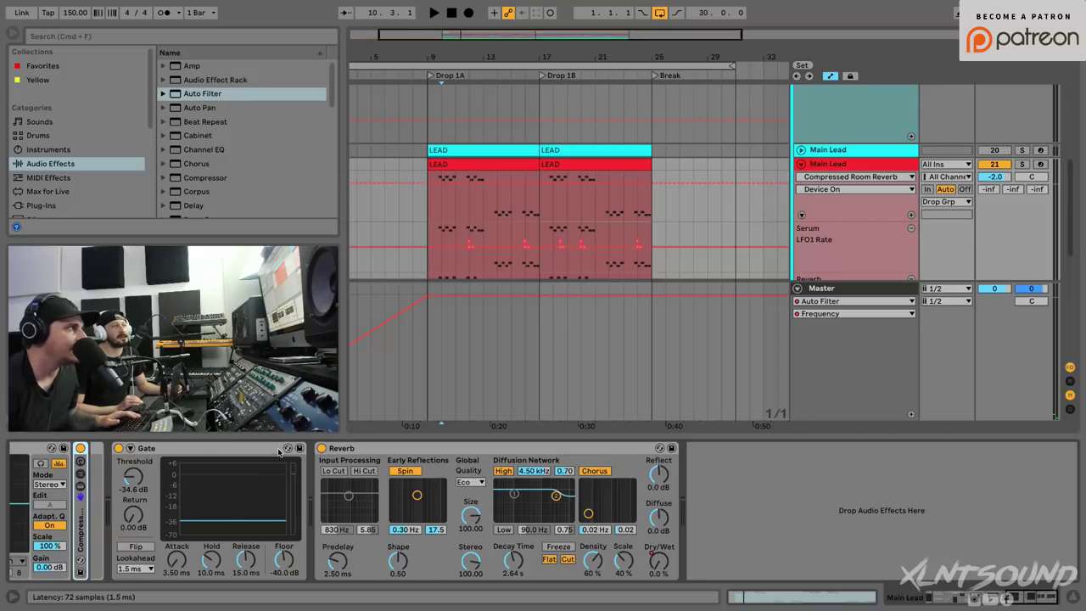
scroll(280, 459, left, 10)
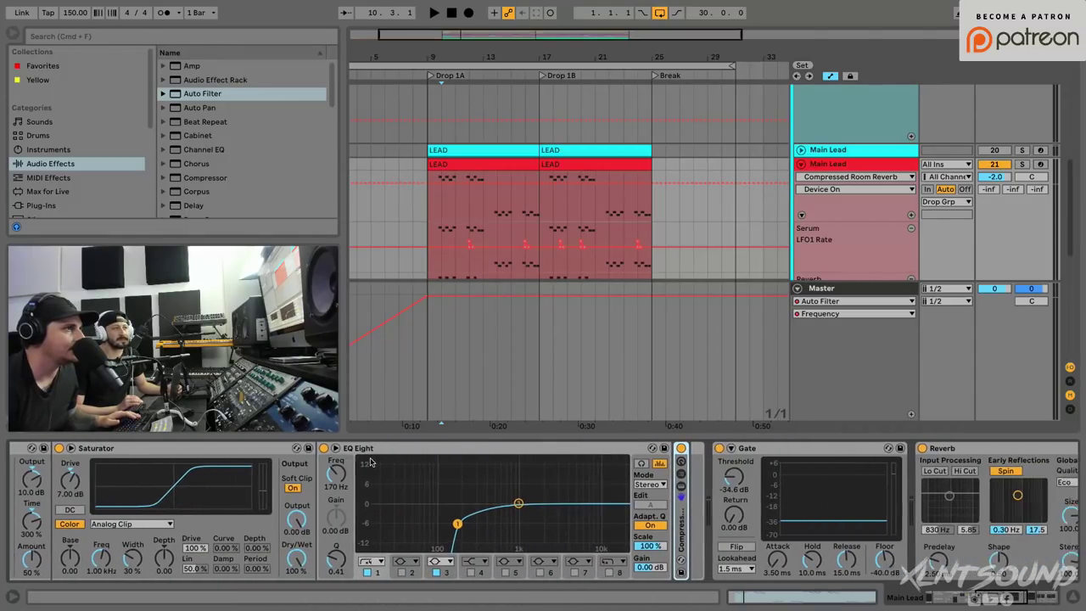
scroll(374, 461, right, 5)
Play the arrangement from bar 5 into the drop, and return the insert marker to bar 1.
drag(503, 54, 459, 51)
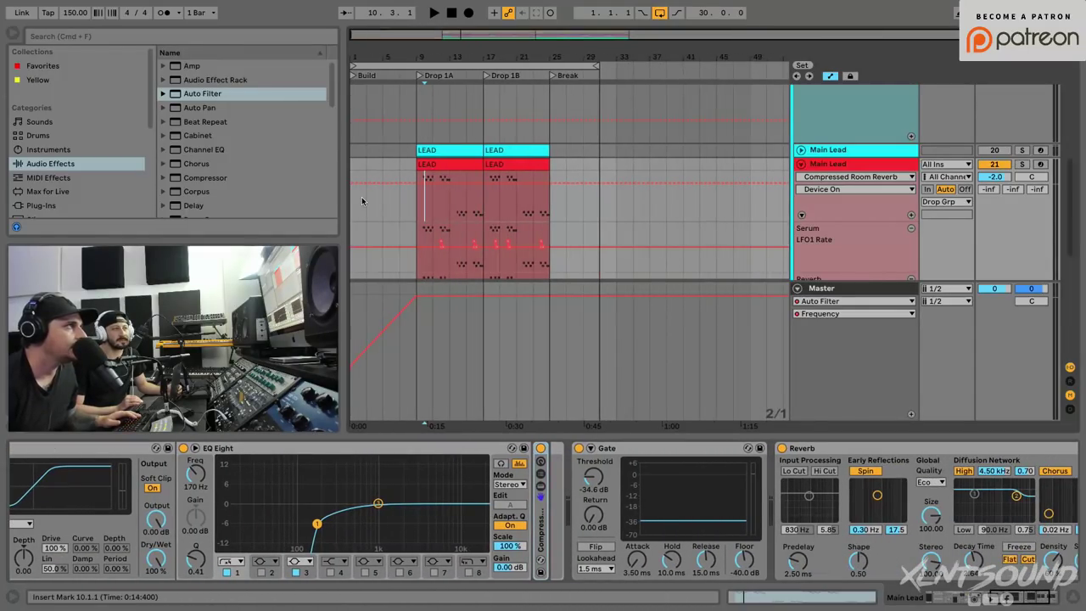
click(378, 156)
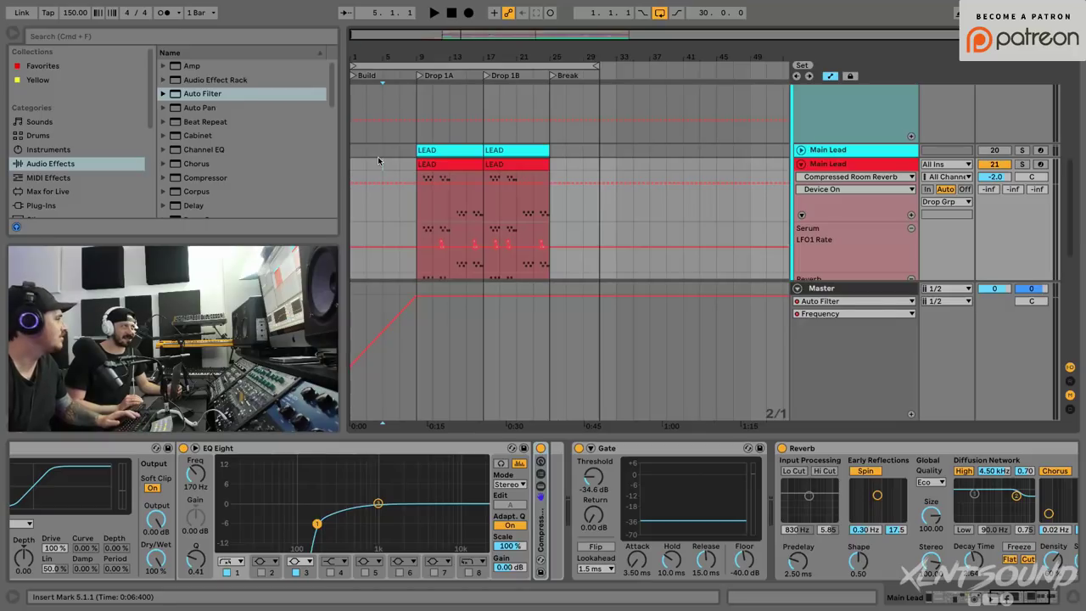
key(space)
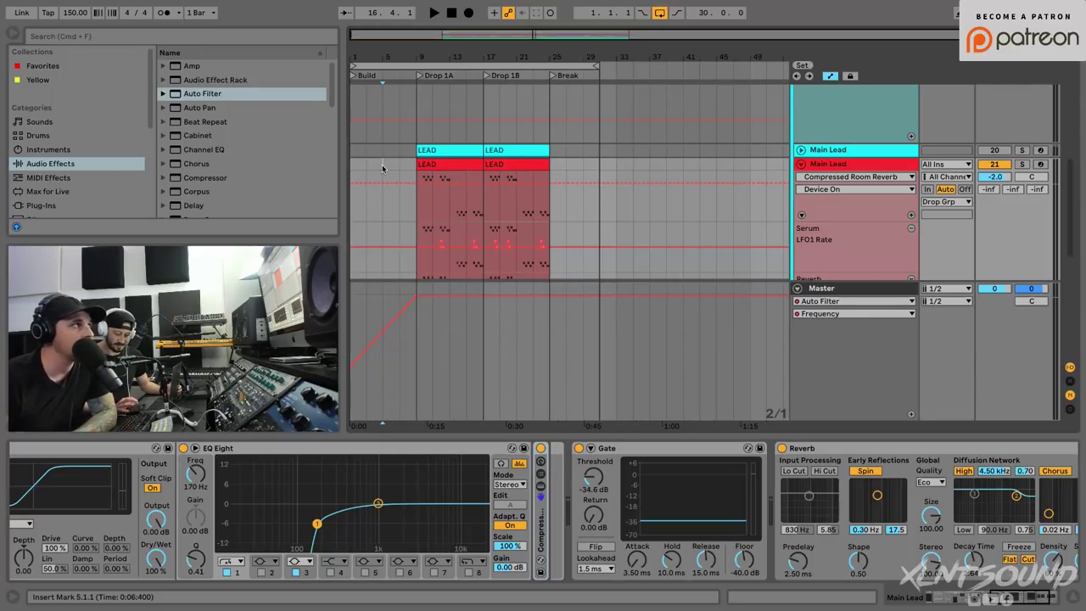
click(355, 166)
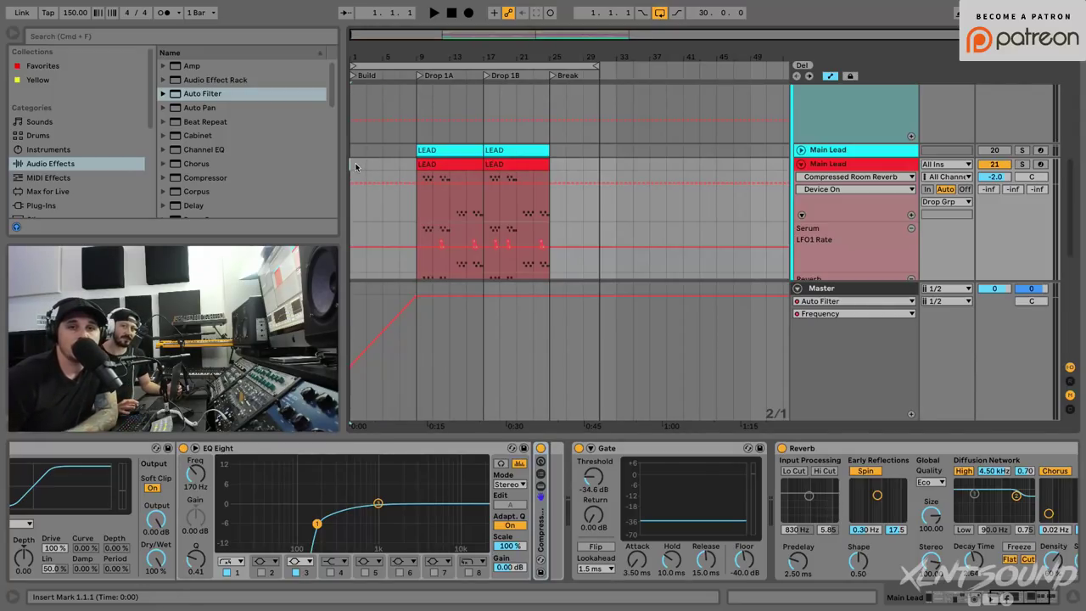